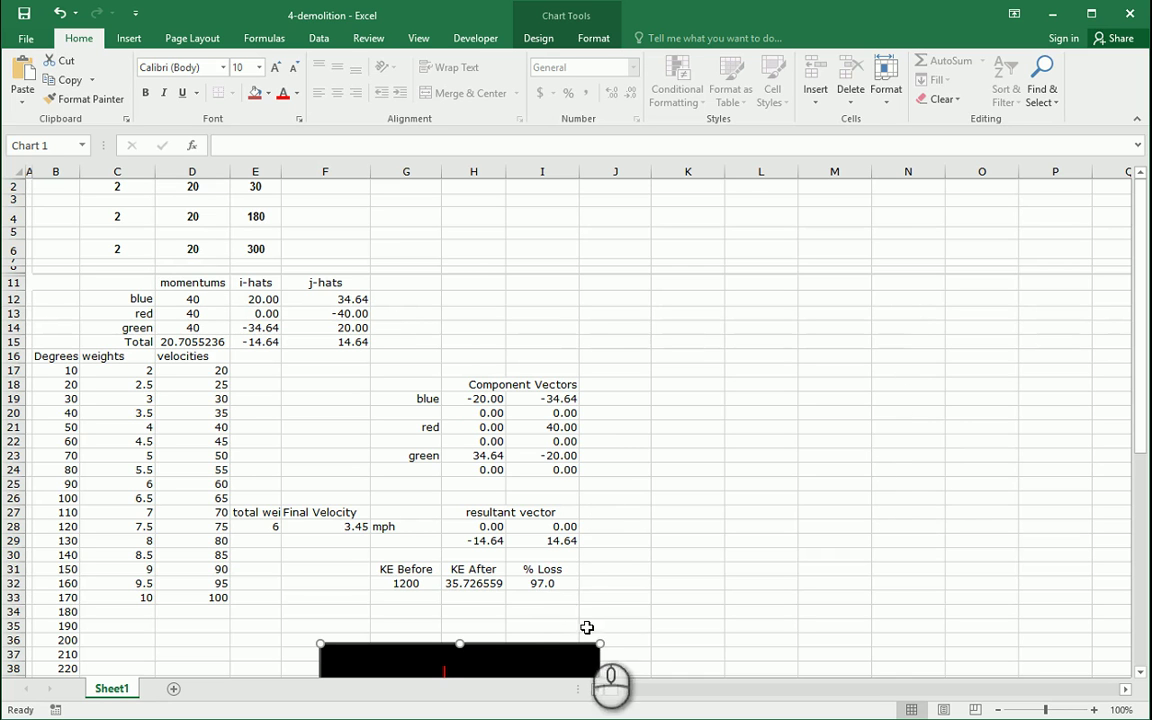
# Step: Insert a plain-markers scatter chart from the Insert tab's Scatter gallery
pyautogui.click(130, 38)
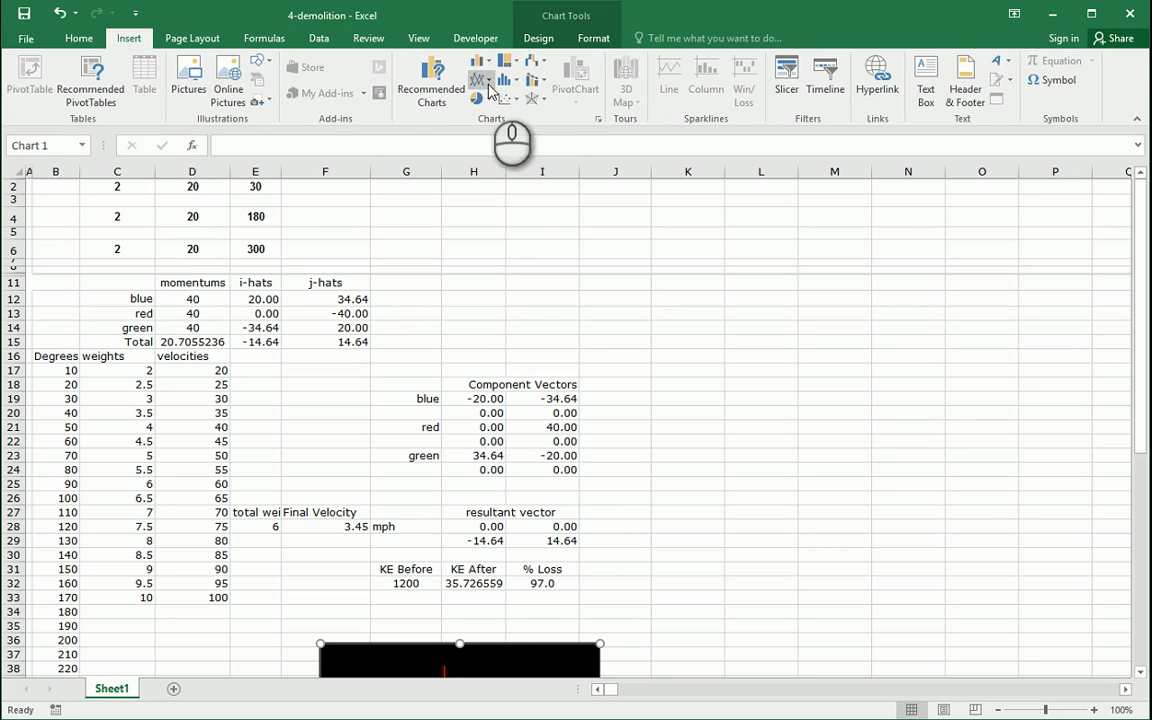
pyautogui.click(516, 101)
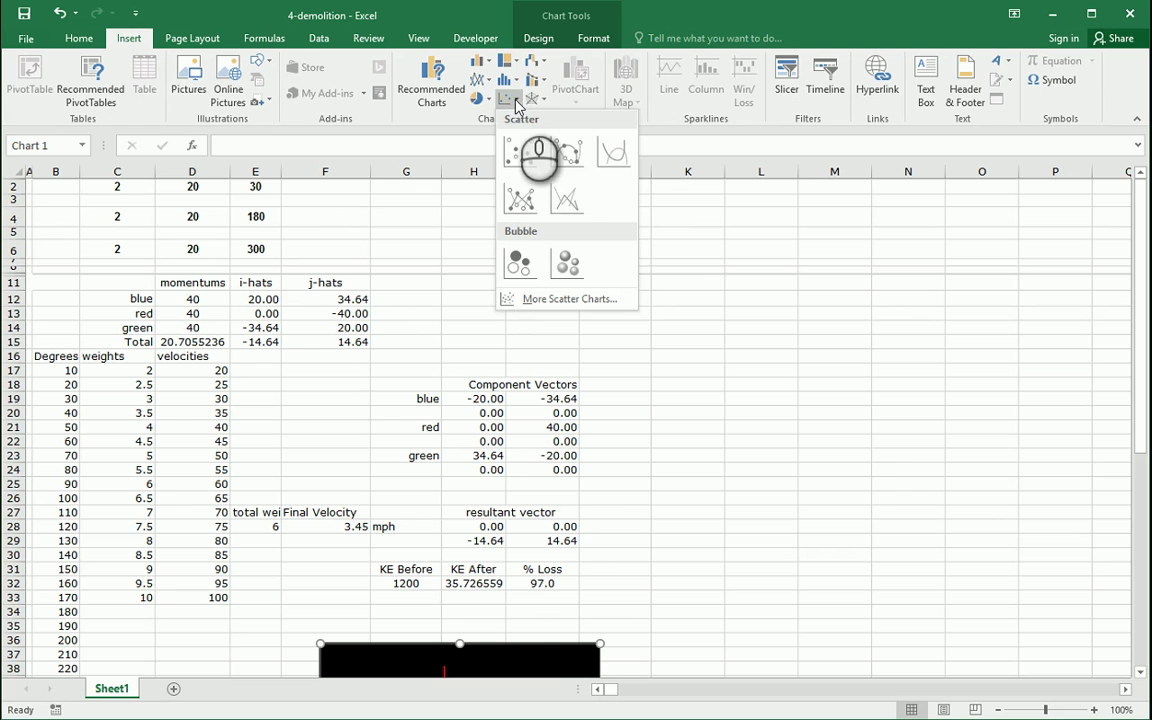
pyautogui.click(614, 163)
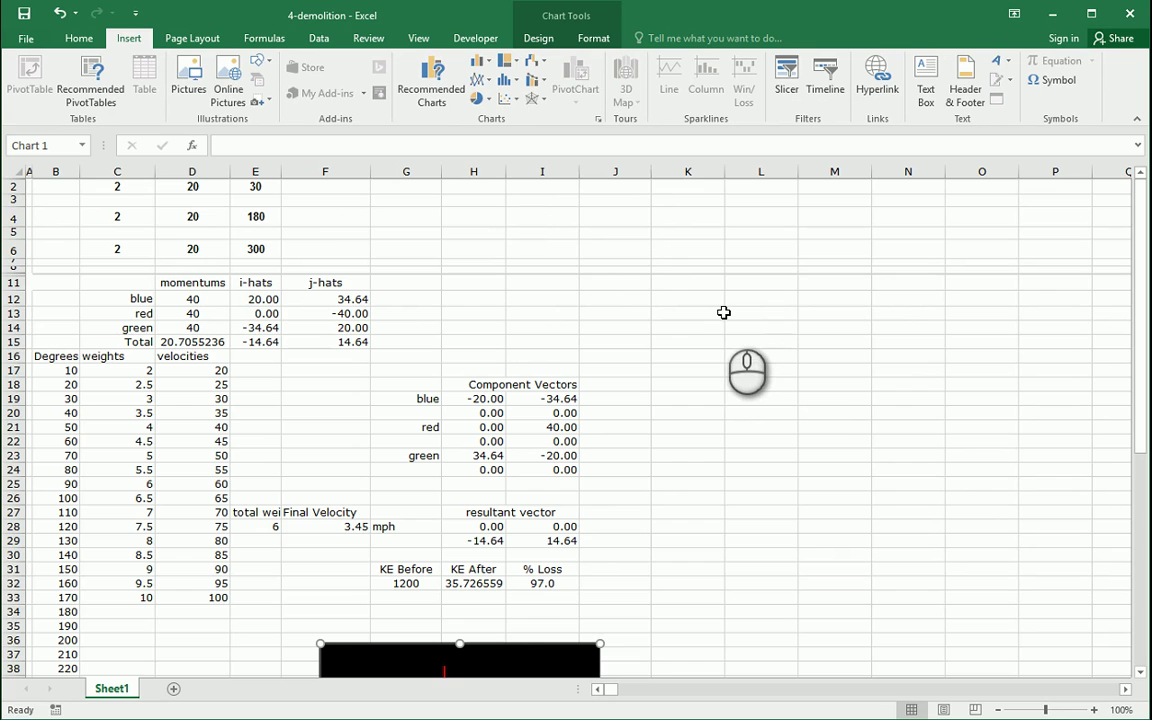
# Step: Clear the chart selection and select the blue car's component vectors in H19:I20
pyautogui.moveTo(723, 313); pyautogui.dragTo(892, 368)
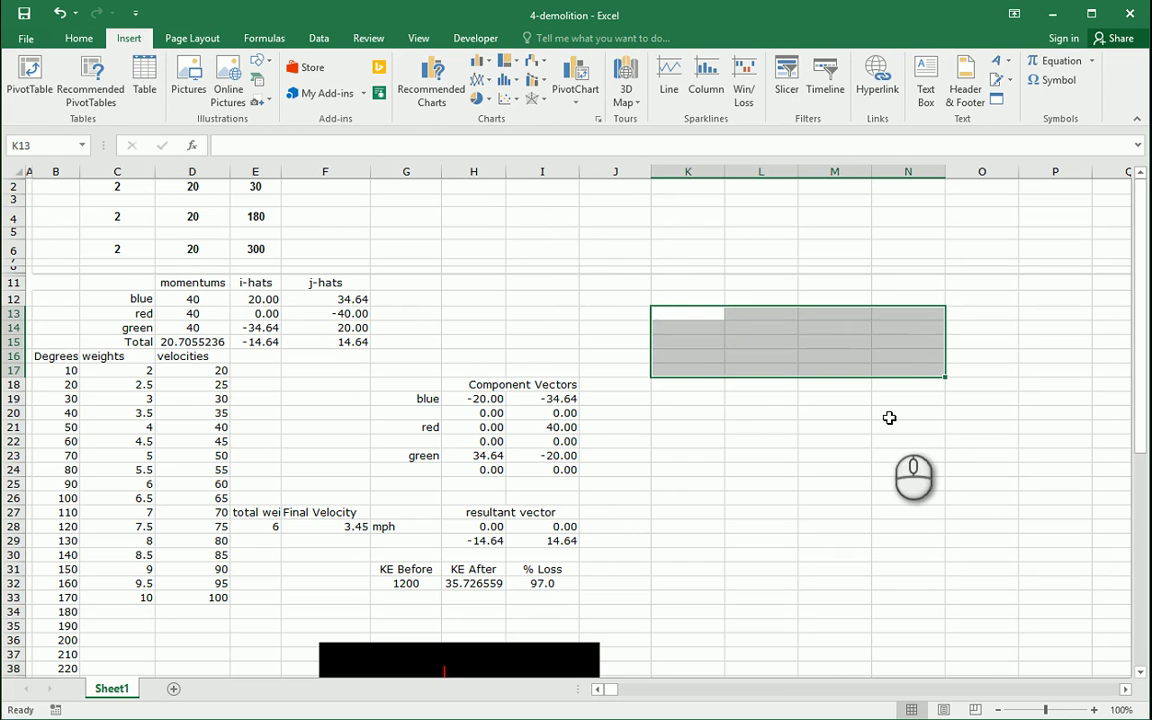
pyautogui.click(890, 418)
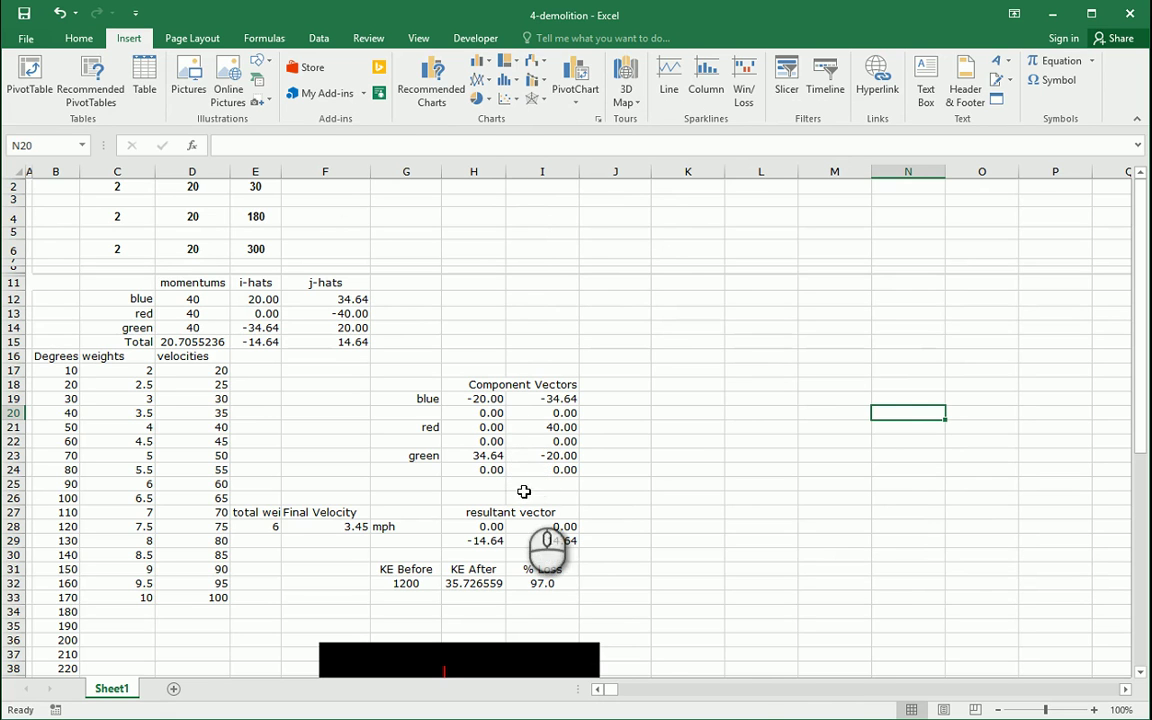
pyautogui.moveTo(488, 399); pyautogui.dragTo(540, 409)
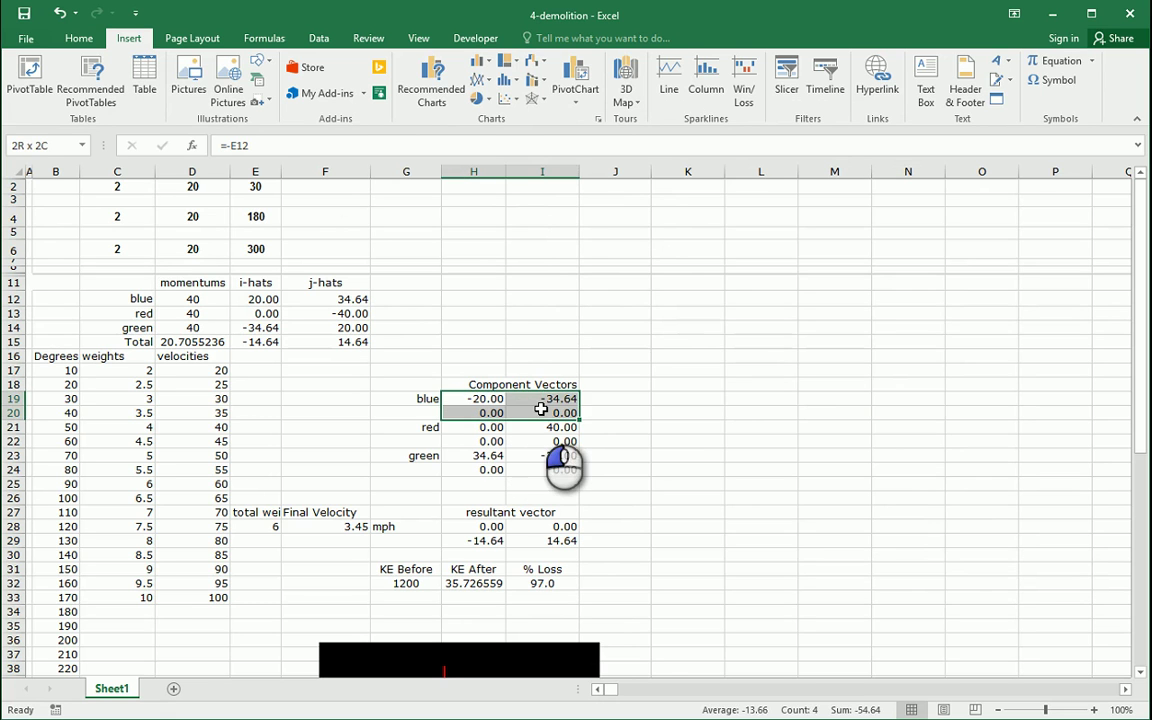
pyautogui.click(510, 98)
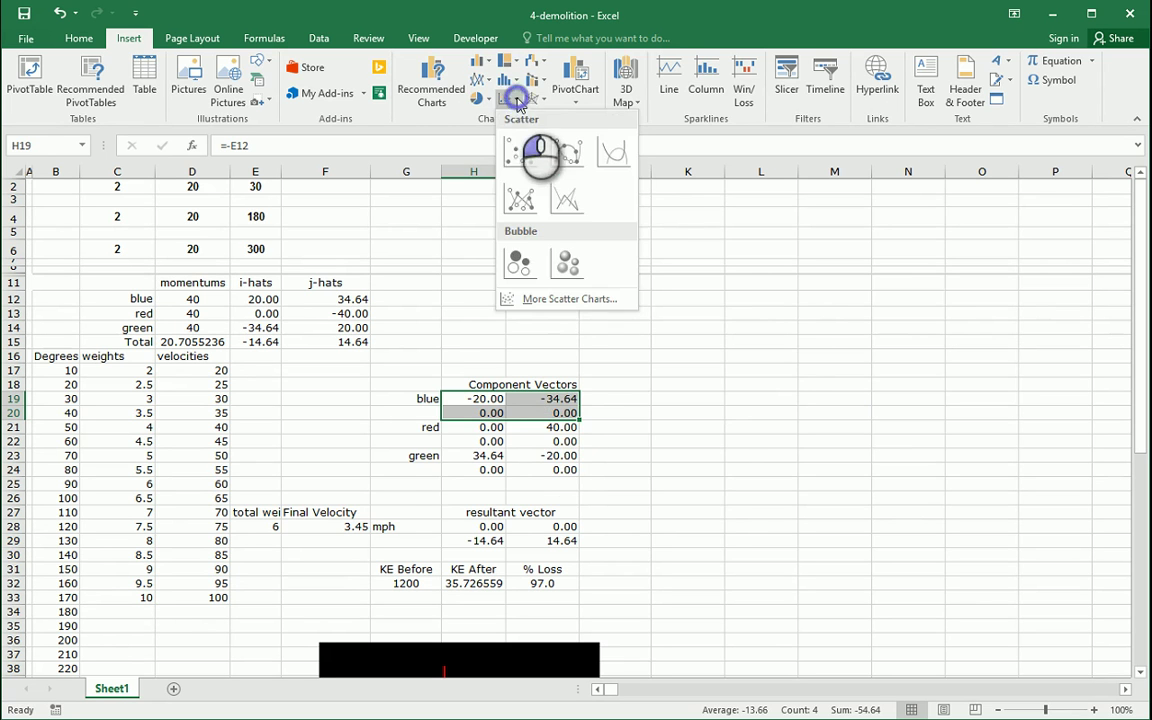
# Step: Insert a scatter chart of H19:I20, move it beside the Component Vectors table, and shrink it
pyautogui.click(604, 168)
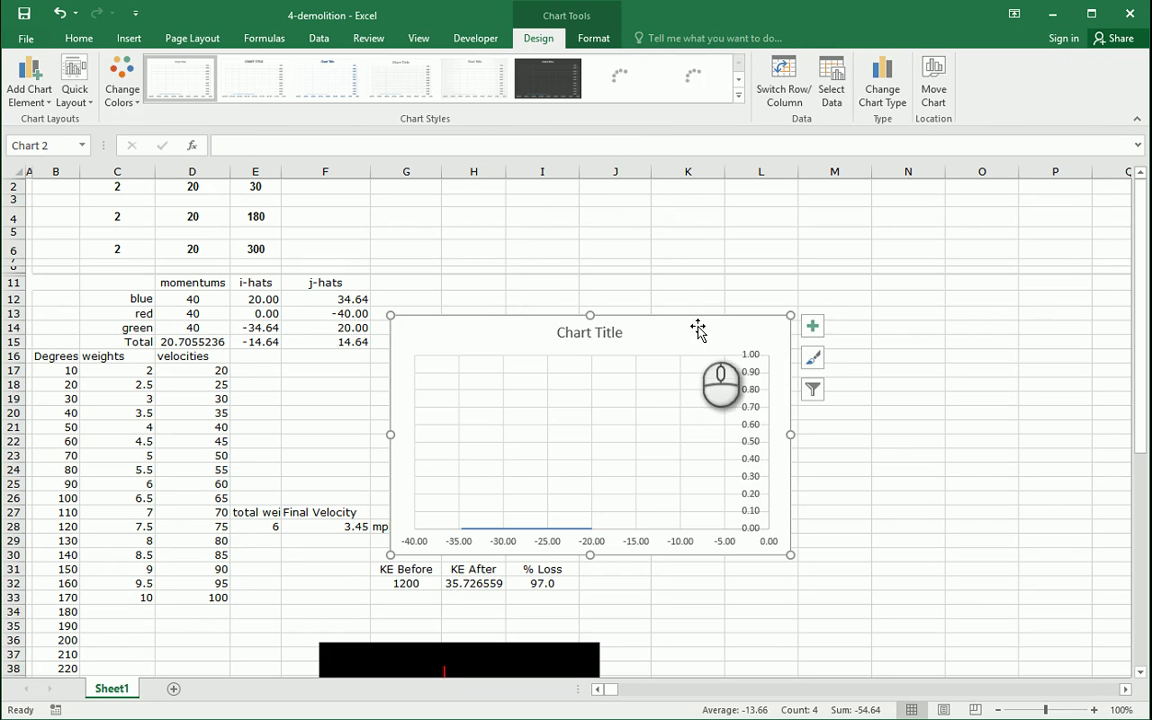
pyautogui.moveTo(686, 325); pyautogui.dragTo(954, 225)
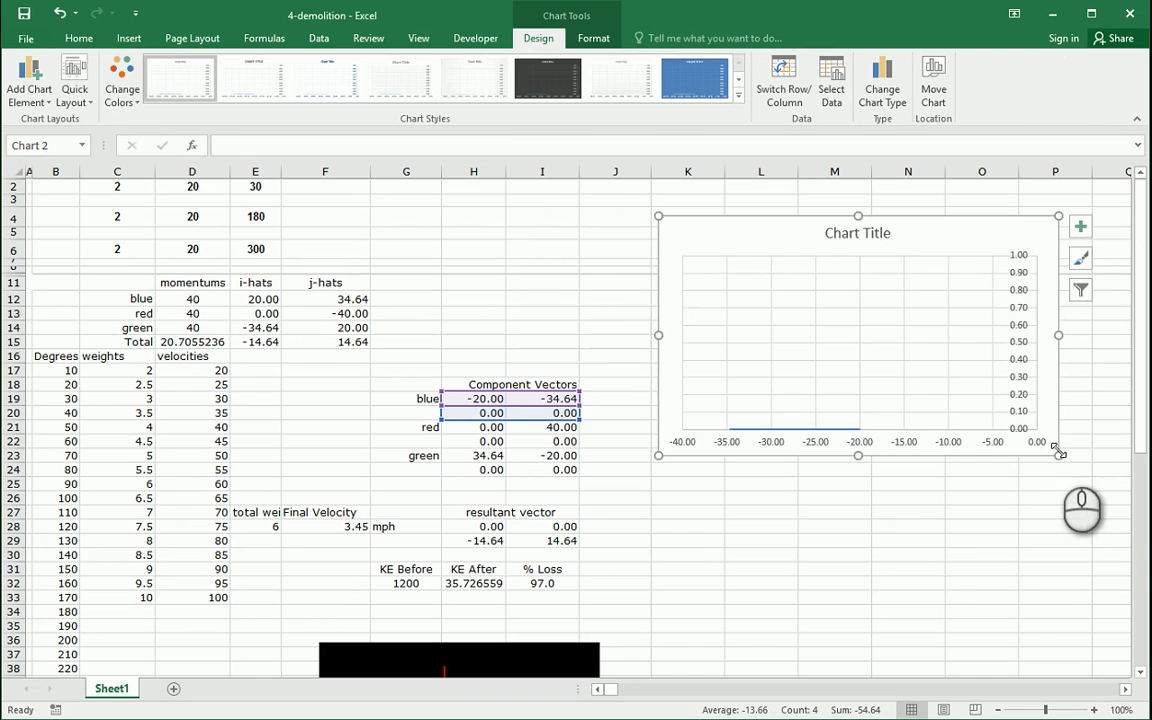
pyautogui.moveTo(1057, 453); pyautogui.dragTo(945, 447)
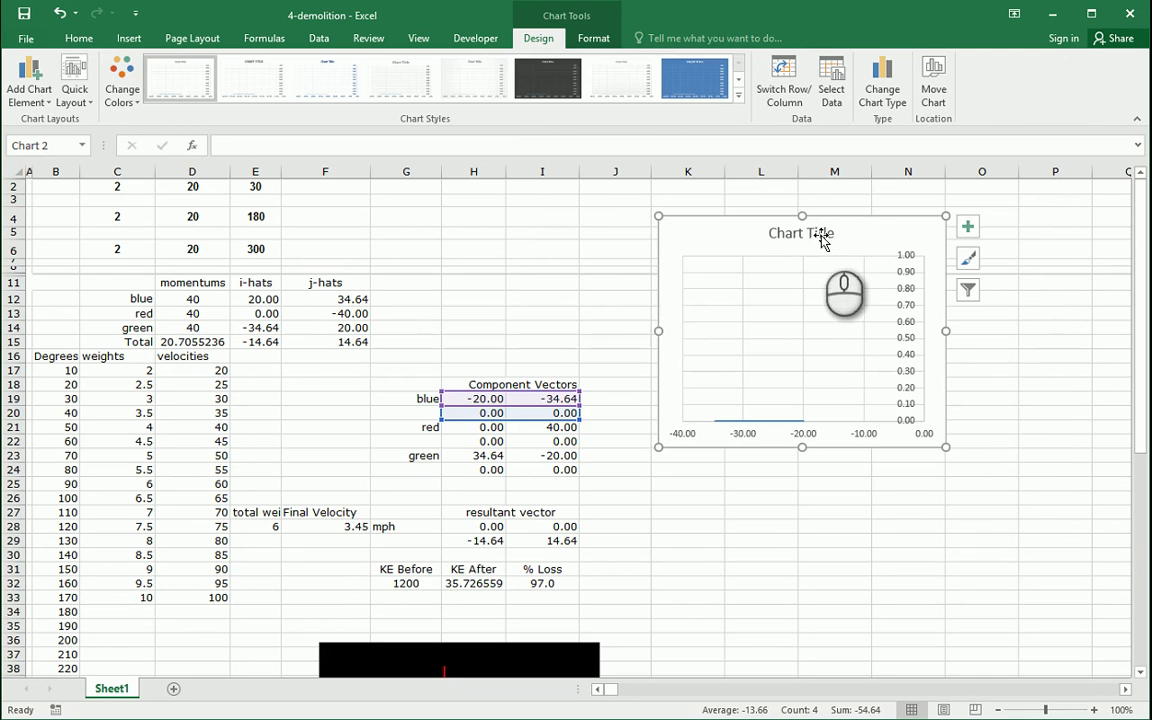
# Step: Delete the chart title, gridlines, vertical axis and horizontal axis
pyautogui.press('Delete')
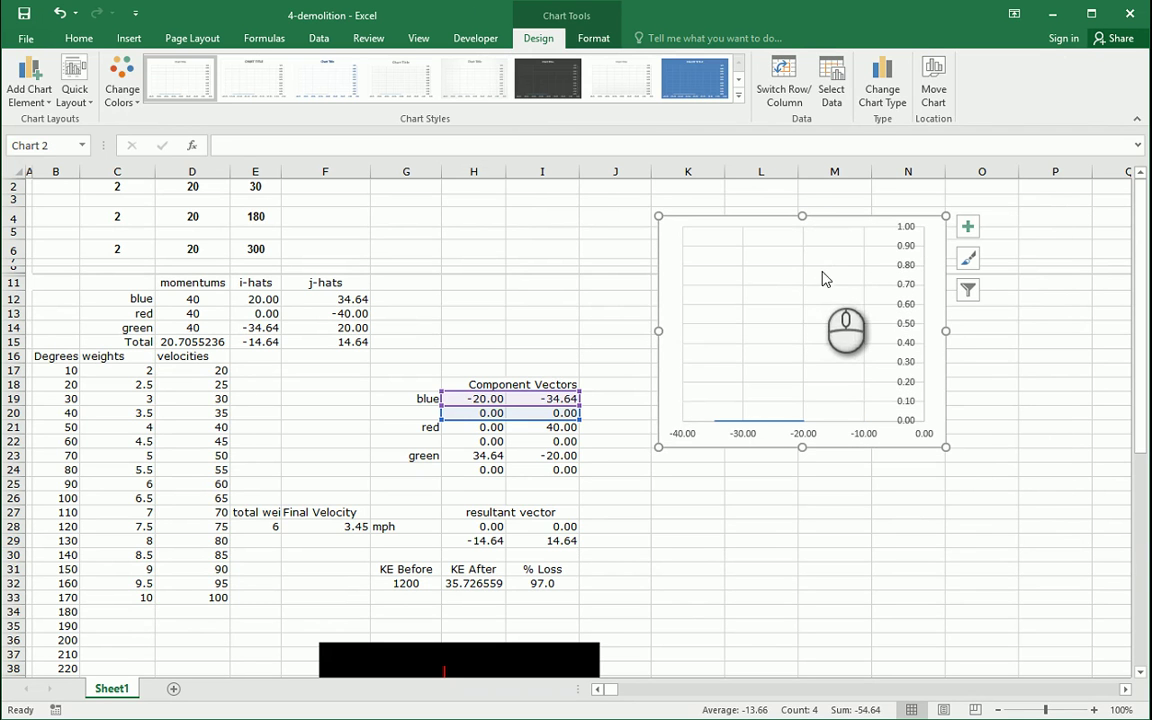
pyautogui.click(813, 266)
pyautogui.click(843, 290)
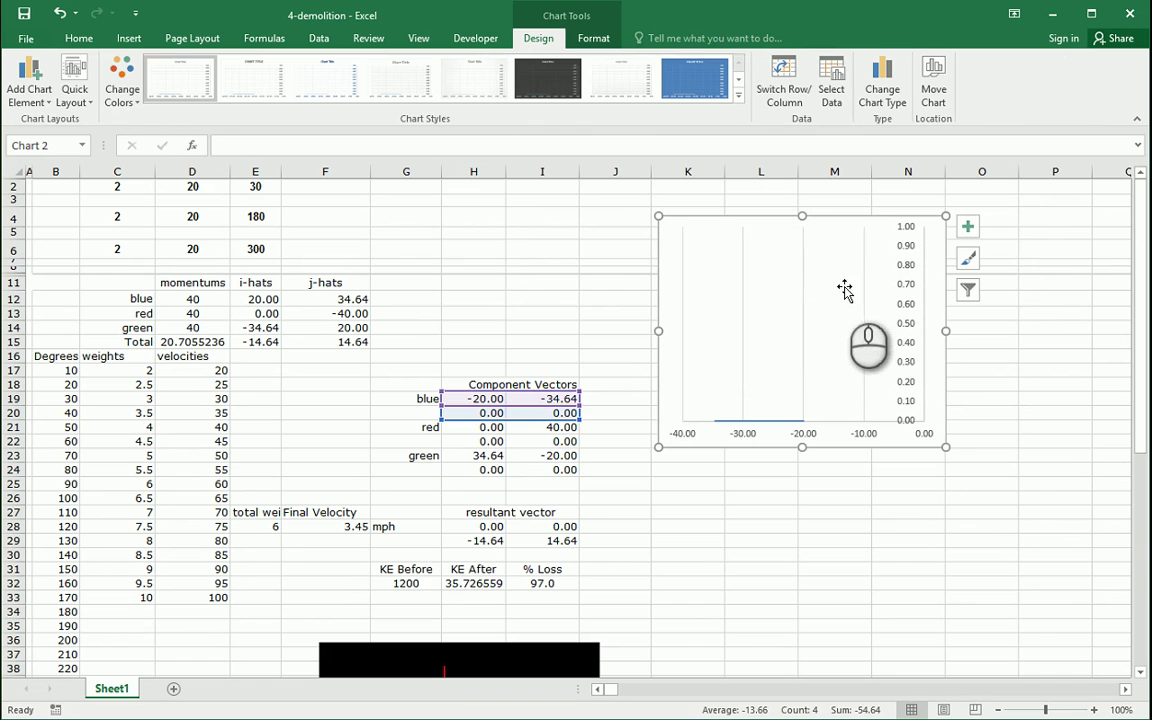
pyautogui.click(803, 302)
pyautogui.press('Delete')
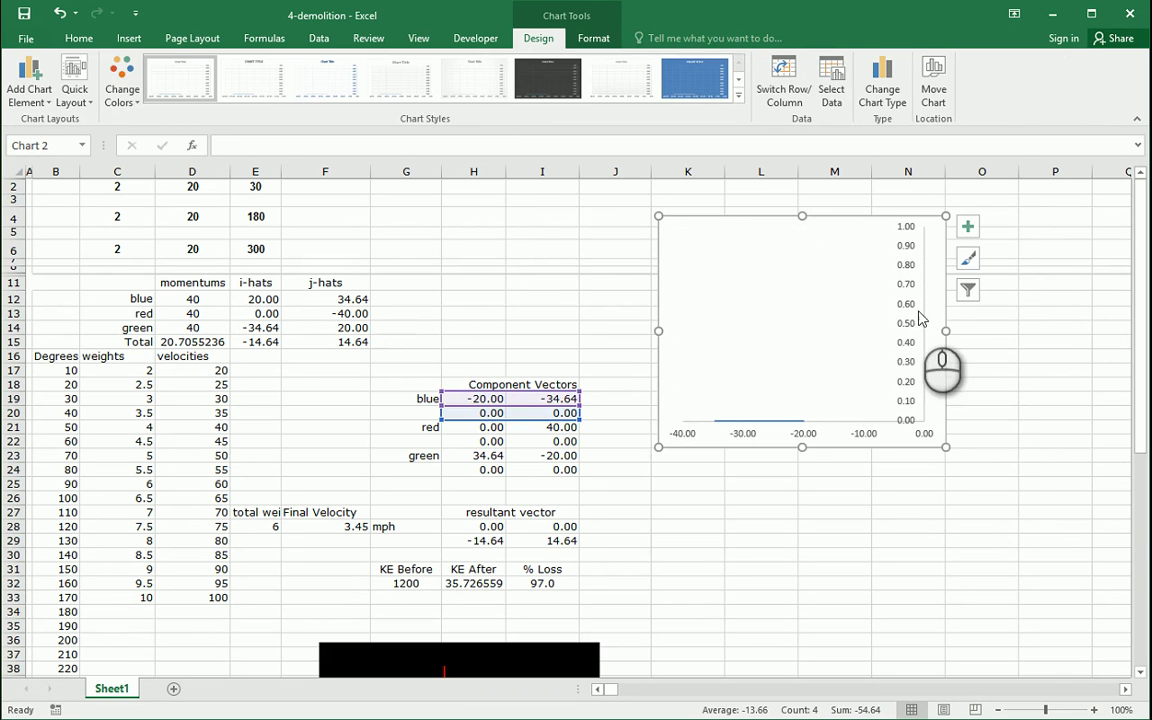
pyautogui.click(907, 313)
pyautogui.press('Delete')
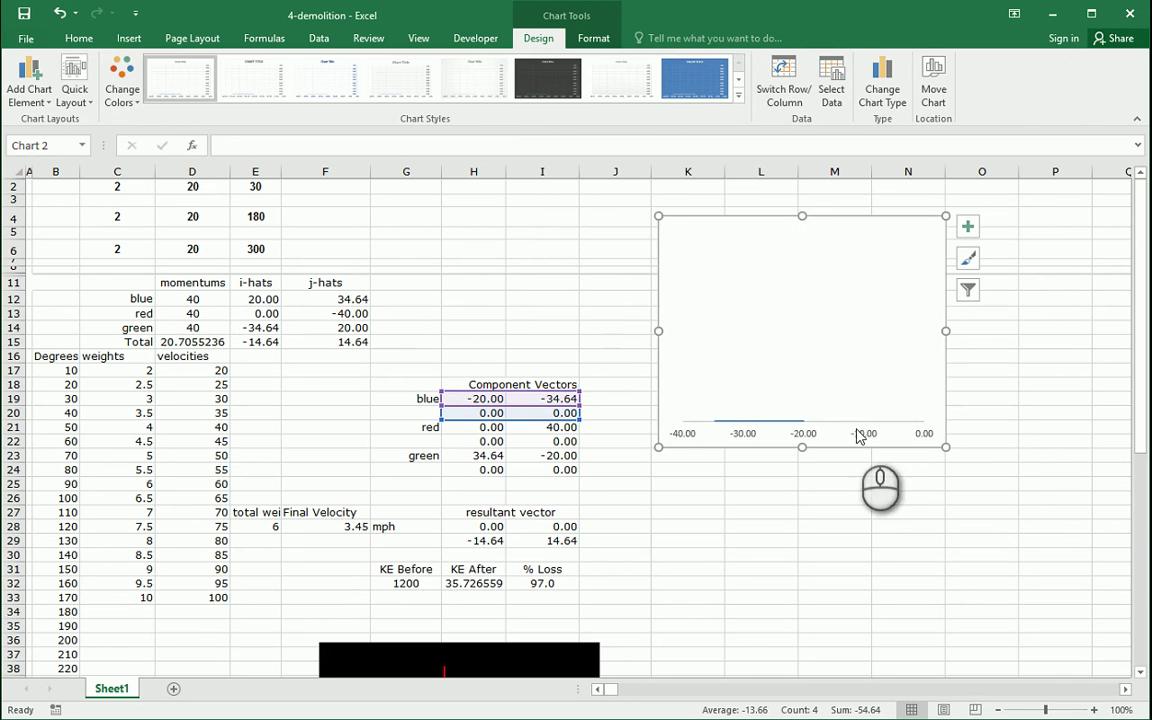
pyautogui.click(861, 433)
pyautogui.press('Delete')
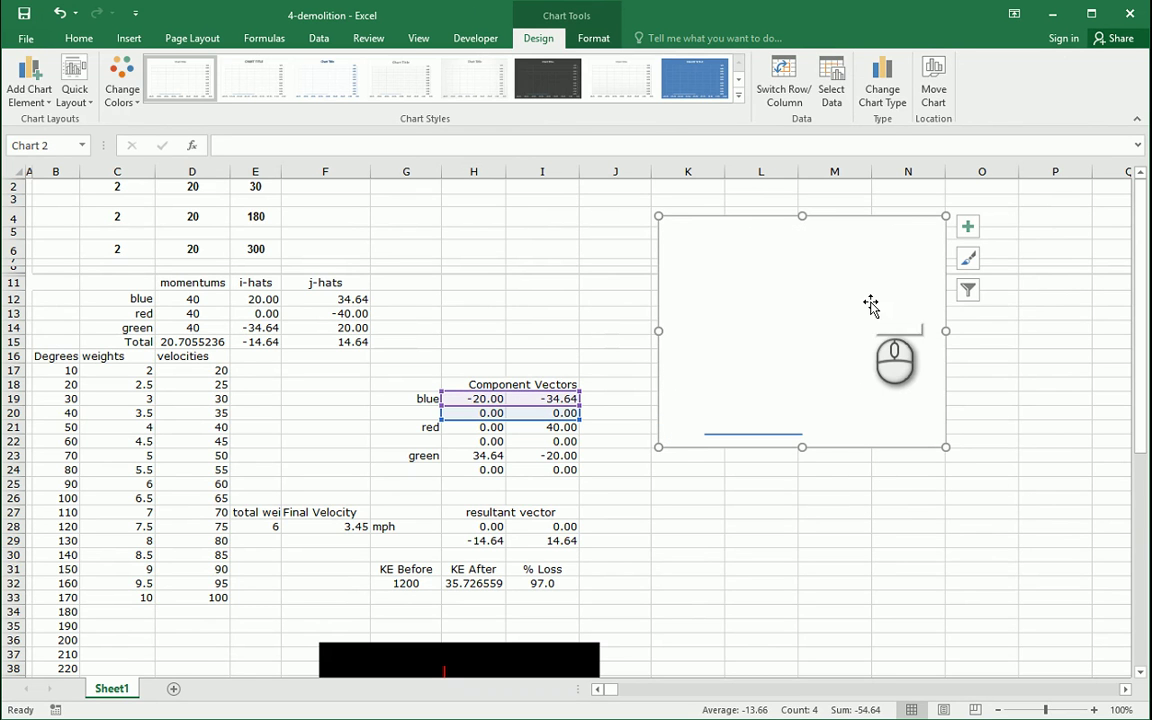
# Step: Fill the chart's plot area with black
pyautogui.rightClick(871, 308)
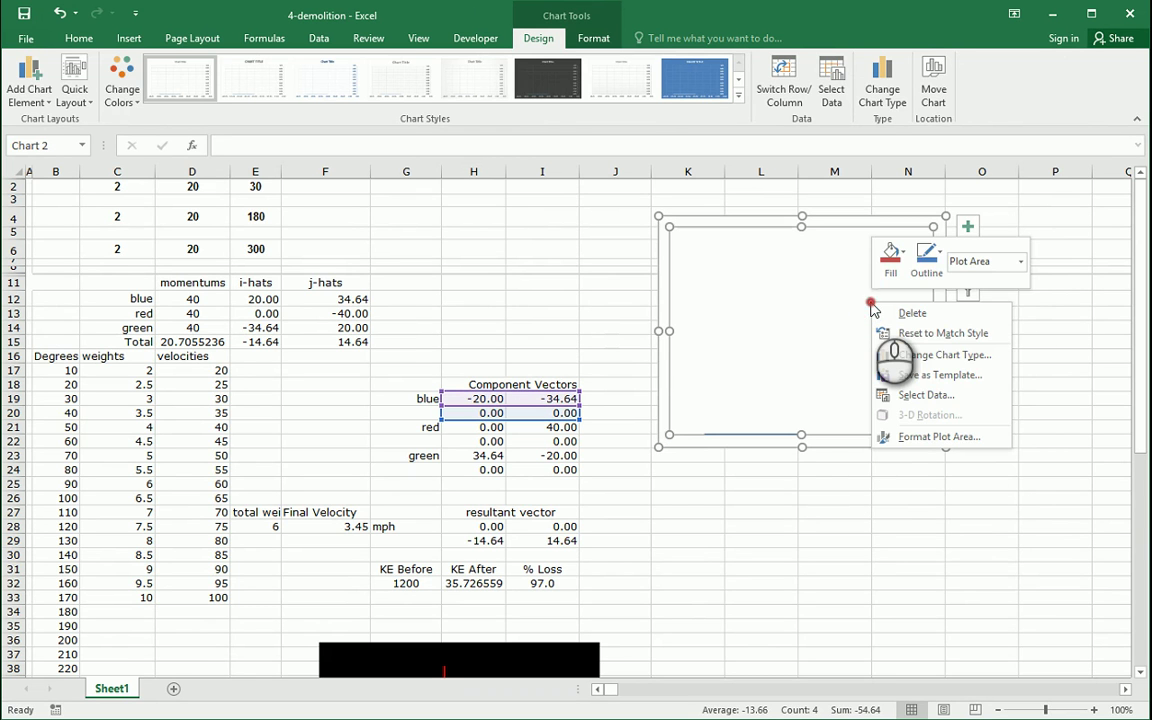
pyautogui.click(895, 268)
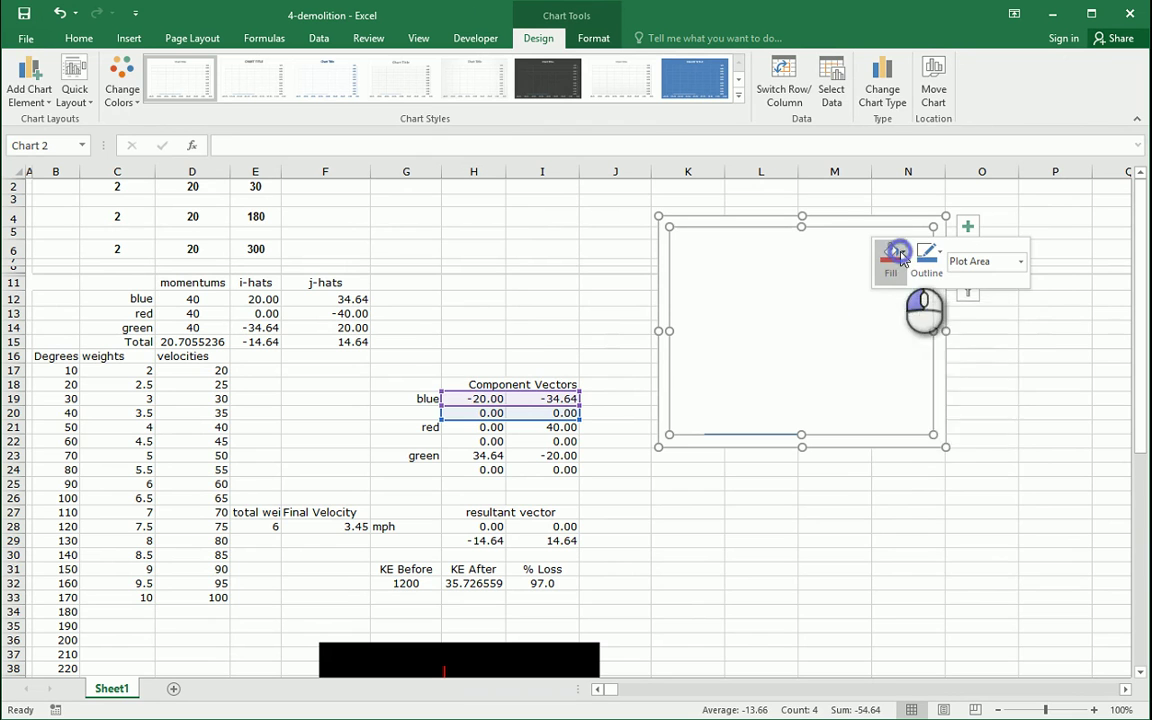
pyautogui.click(897, 333)
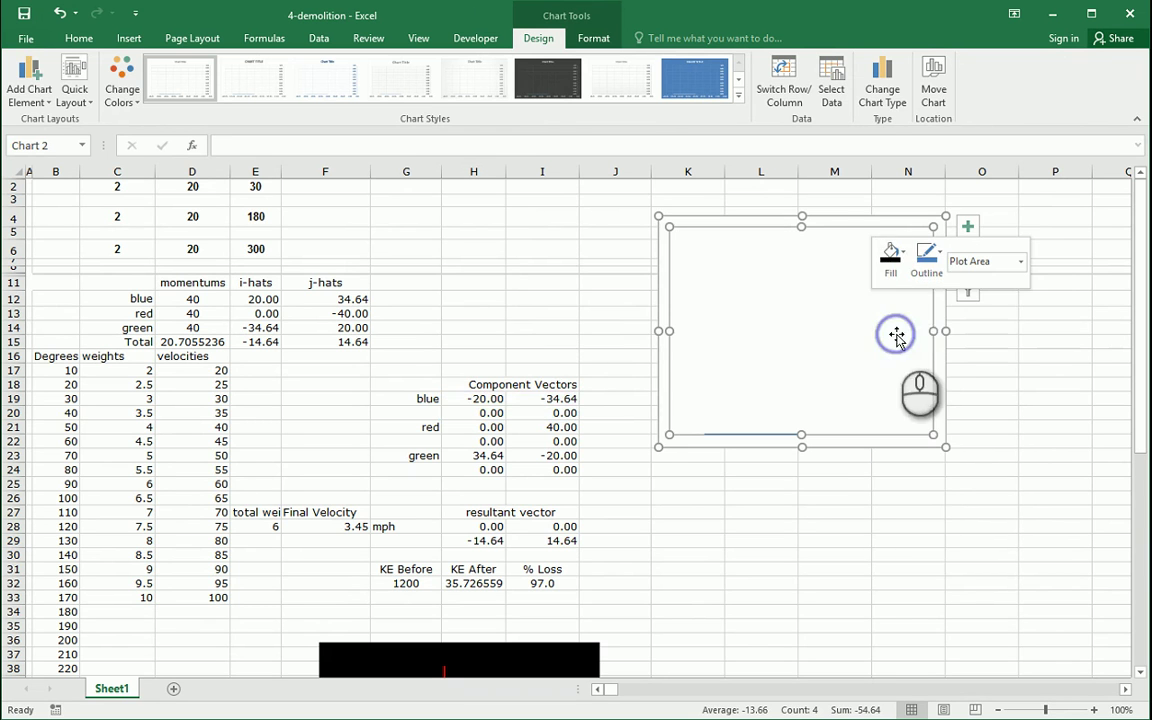
# Step: Fill the surrounding chart area with black from Theme Colors
pyautogui.click(906, 441)
pyautogui.rightClick(906, 438)
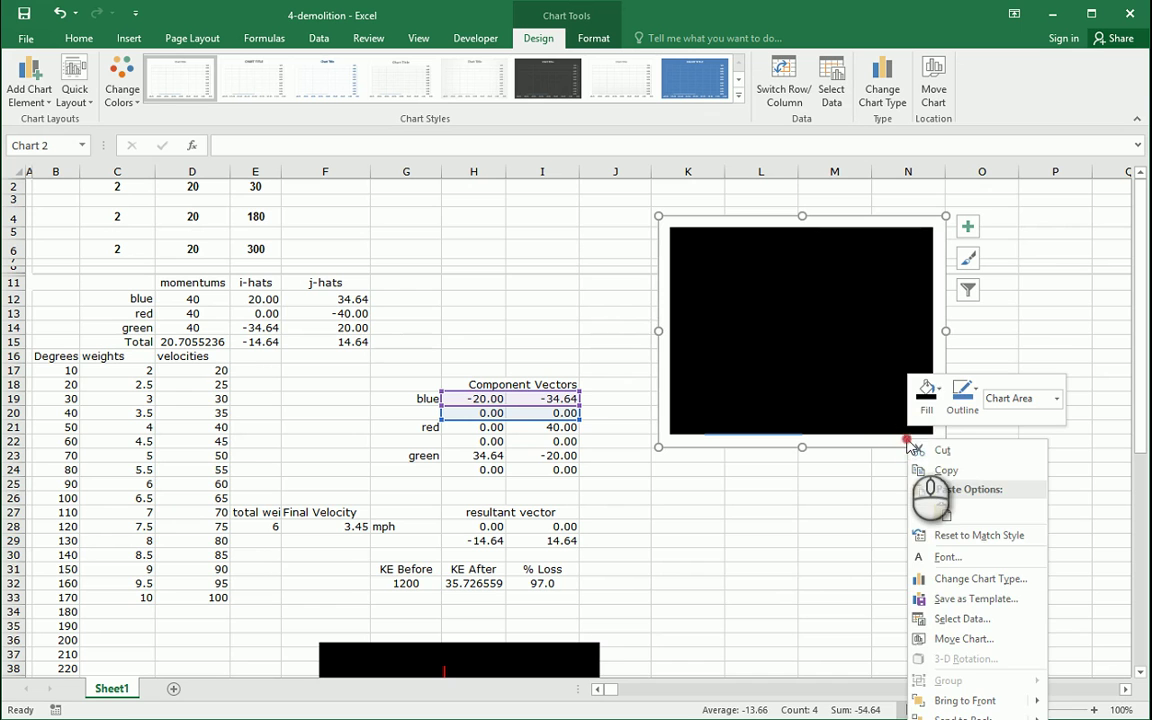
pyautogui.click(933, 394)
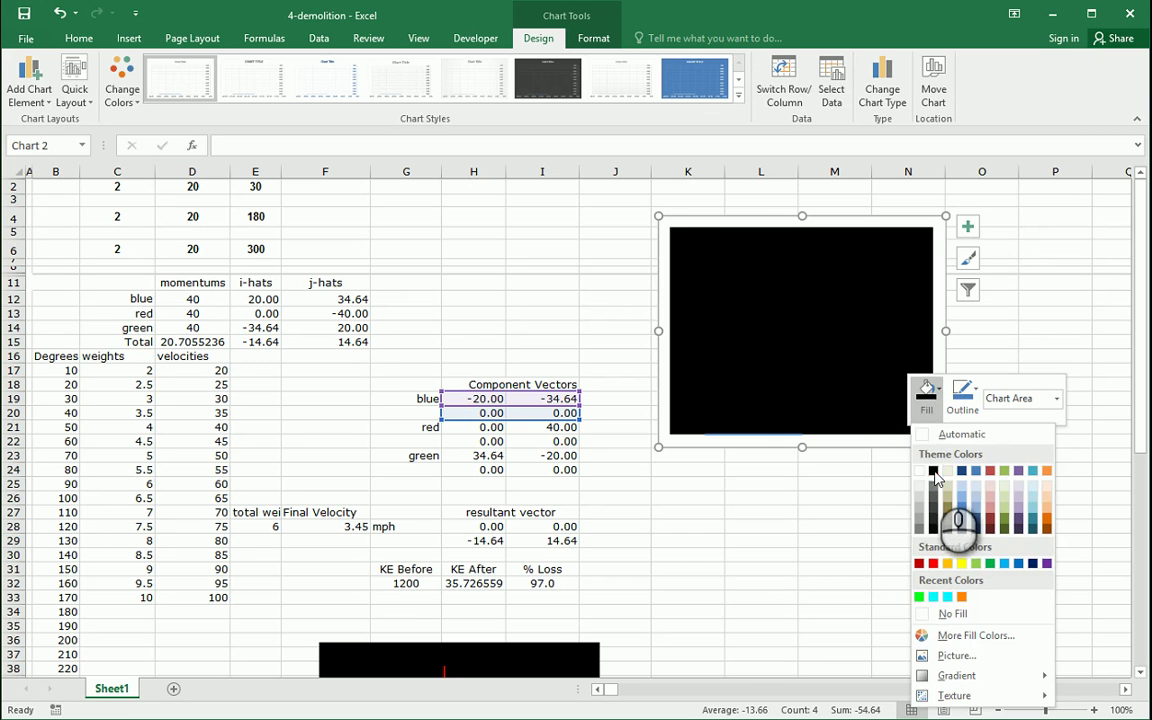
pyautogui.click(953, 522)
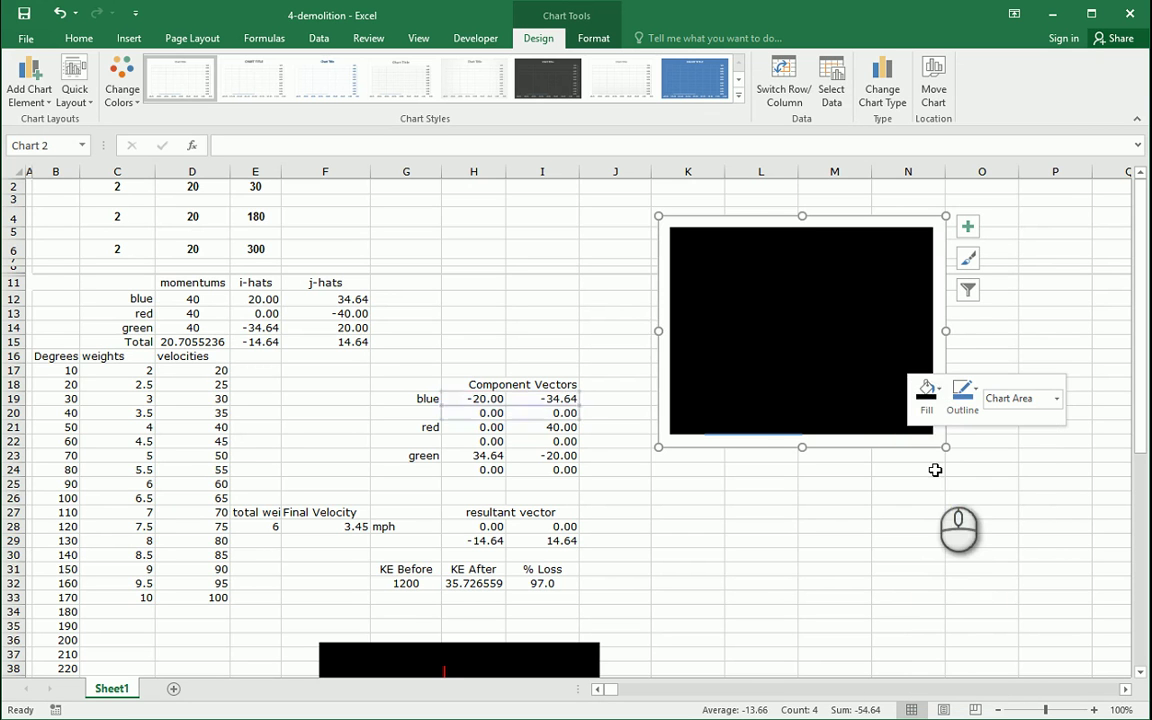
pyautogui.click(812, 348)
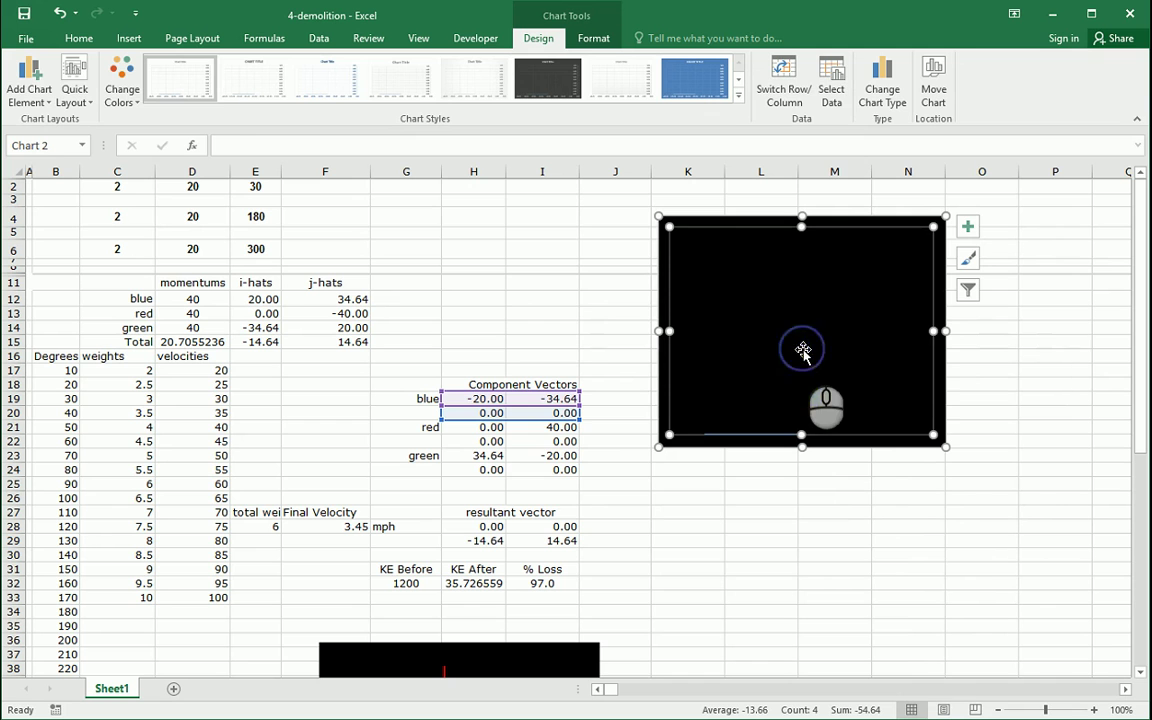
# Step: Edit the chart's series, naming it Blue Car with X values from H19:H20
pyautogui.click(830, 92)
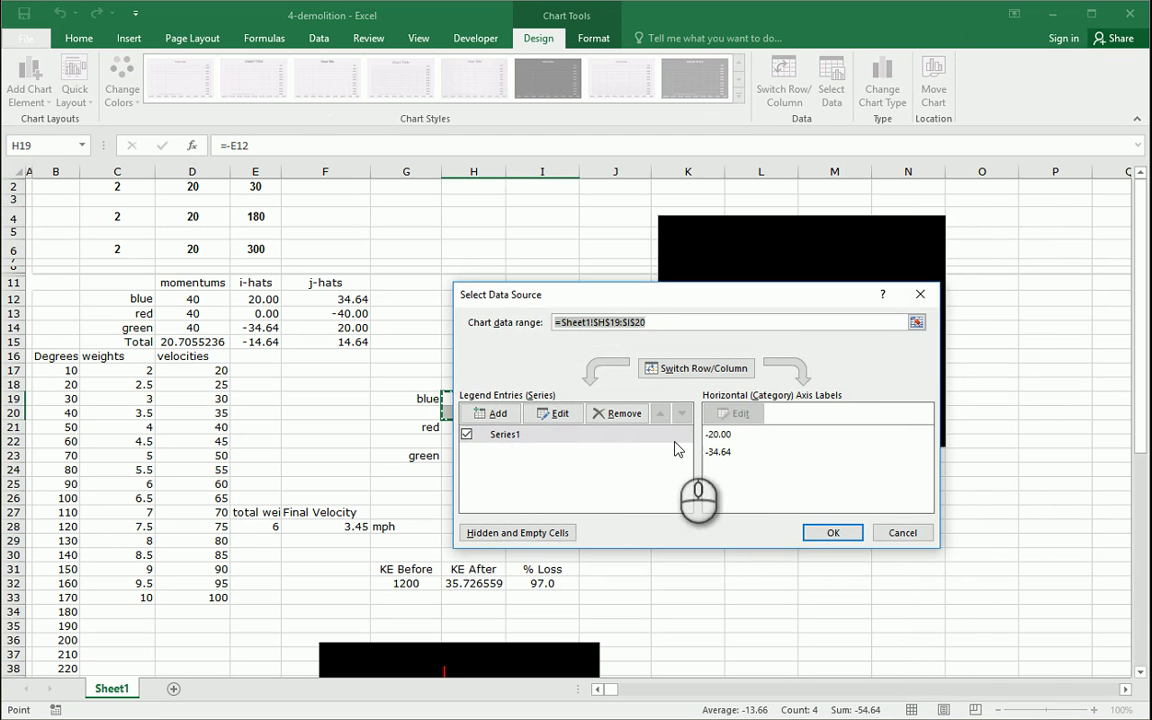
pyautogui.click(555, 420)
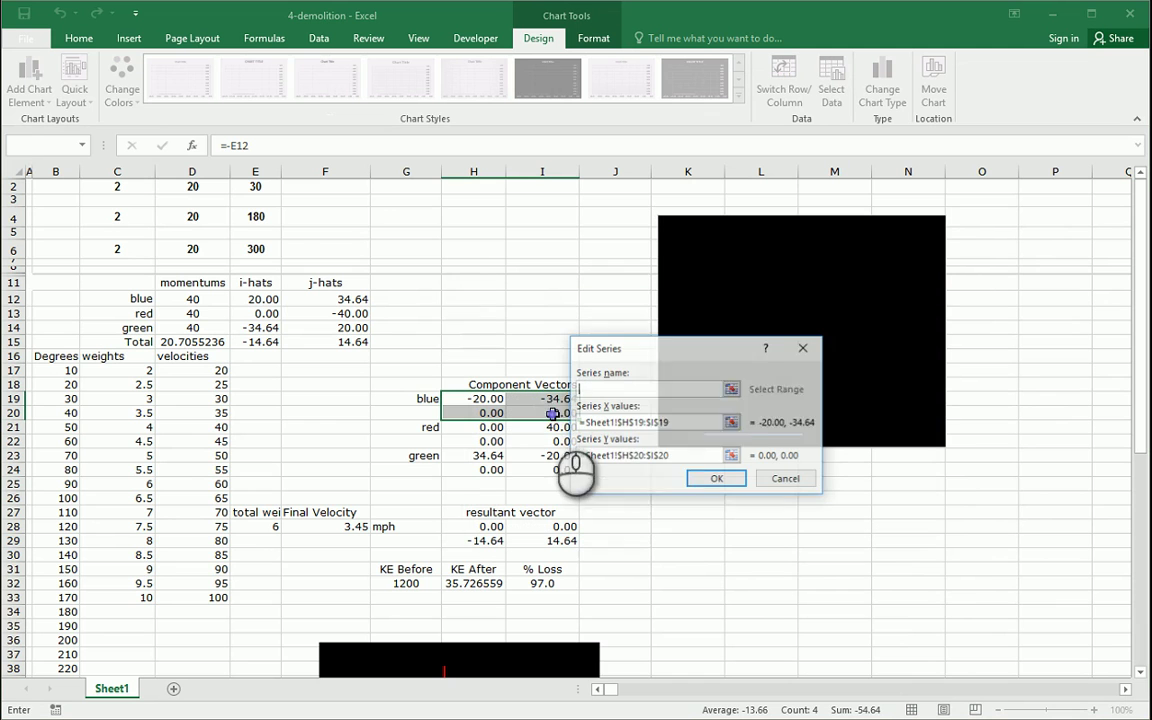
pyautogui.click(612, 389)
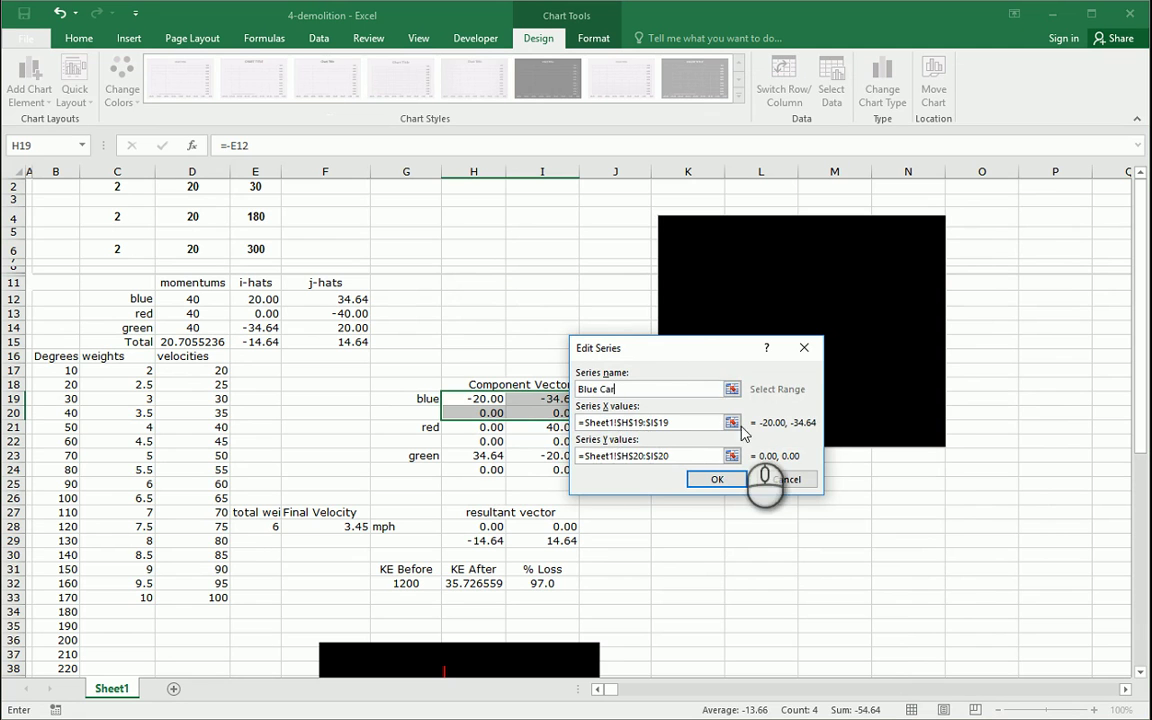
pyautogui.click(729, 422)
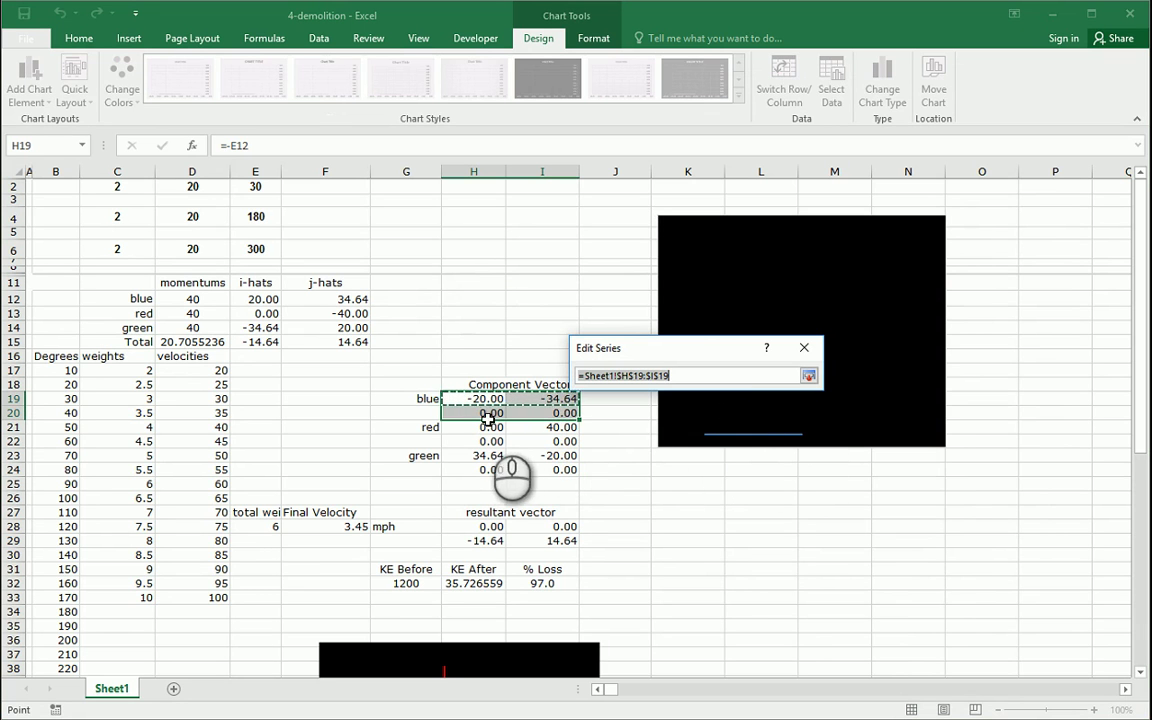
pyautogui.moveTo(484, 398); pyautogui.dragTo(486, 412)
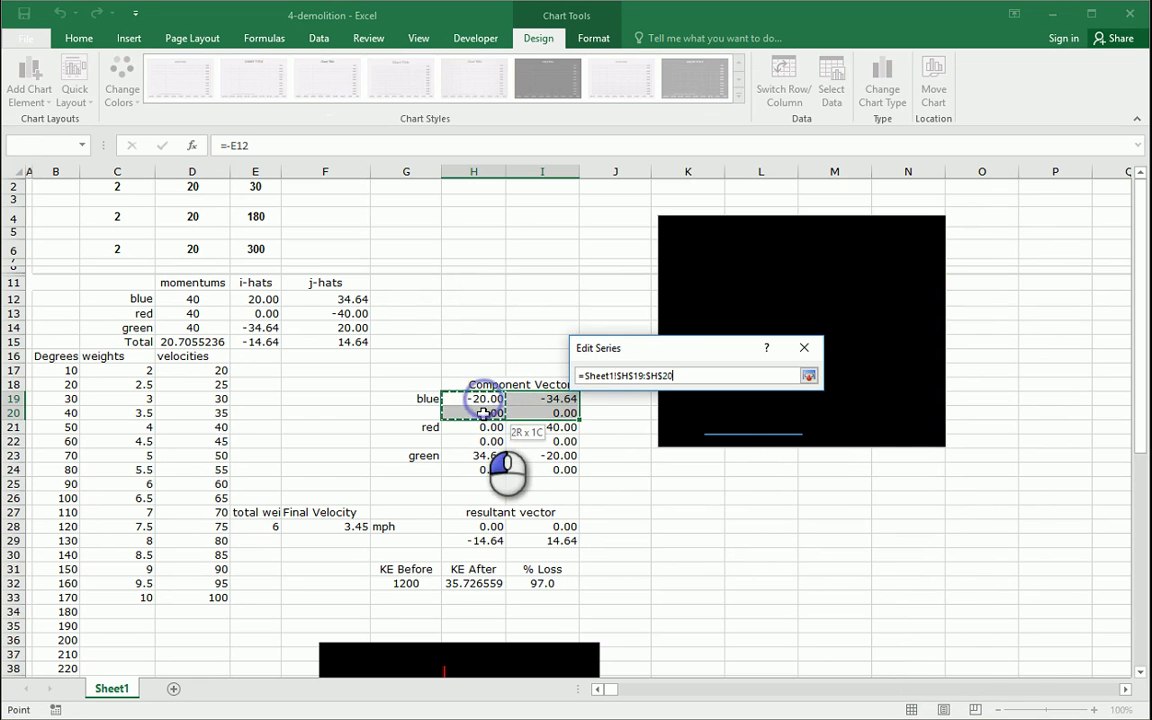
pyautogui.click(808, 375)
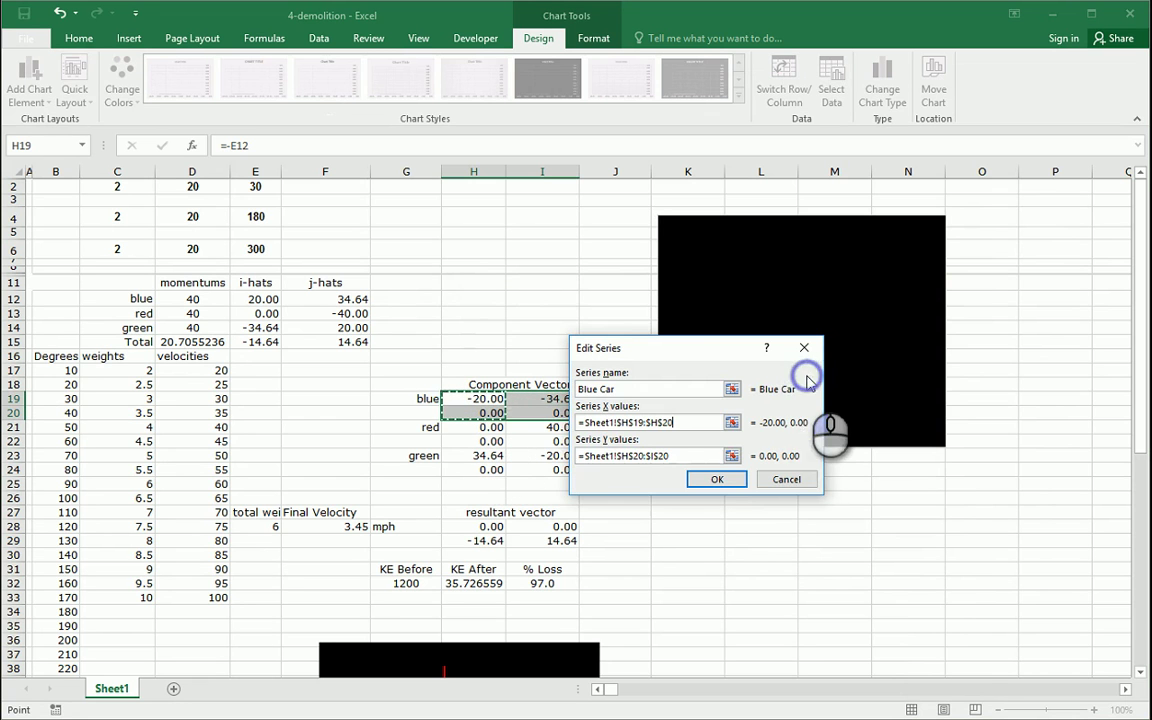
# Step: Set the Blue Car series Y values to =Sheet1!$I$19:$I$20 and confirm
pyautogui.click(712, 455)
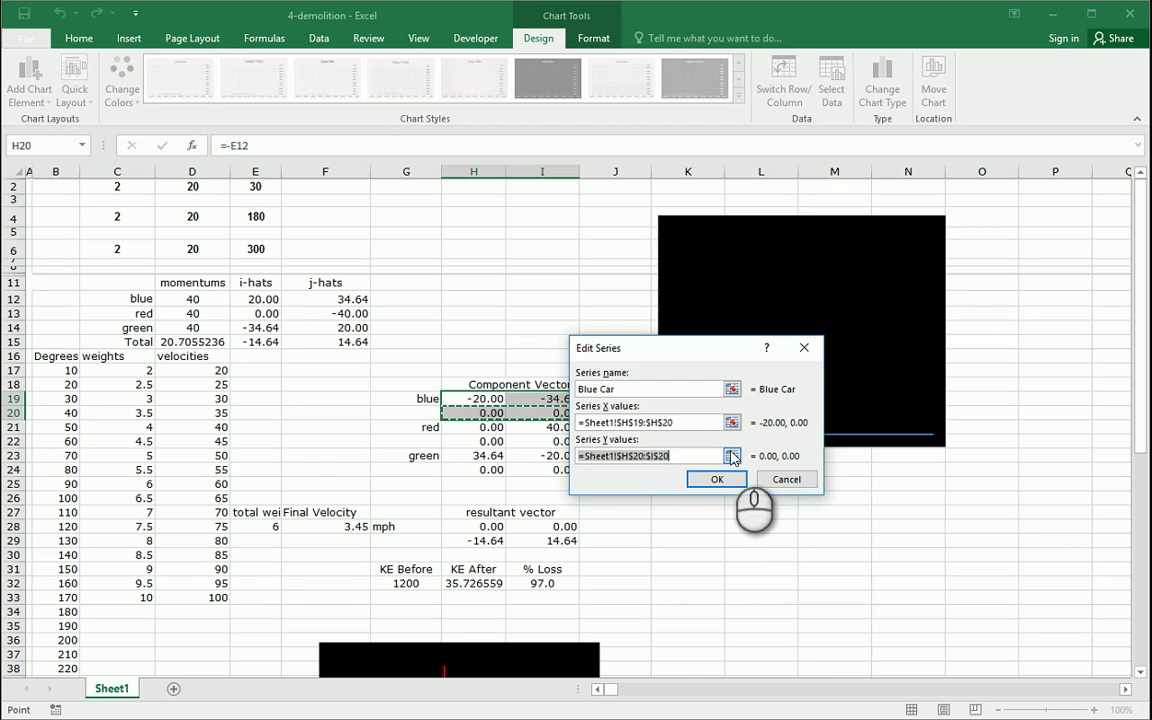
pyautogui.click(733, 455)
pyautogui.moveTo(550, 399); pyautogui.dragTo(576, 413)
pyautogui.click(809, 375)
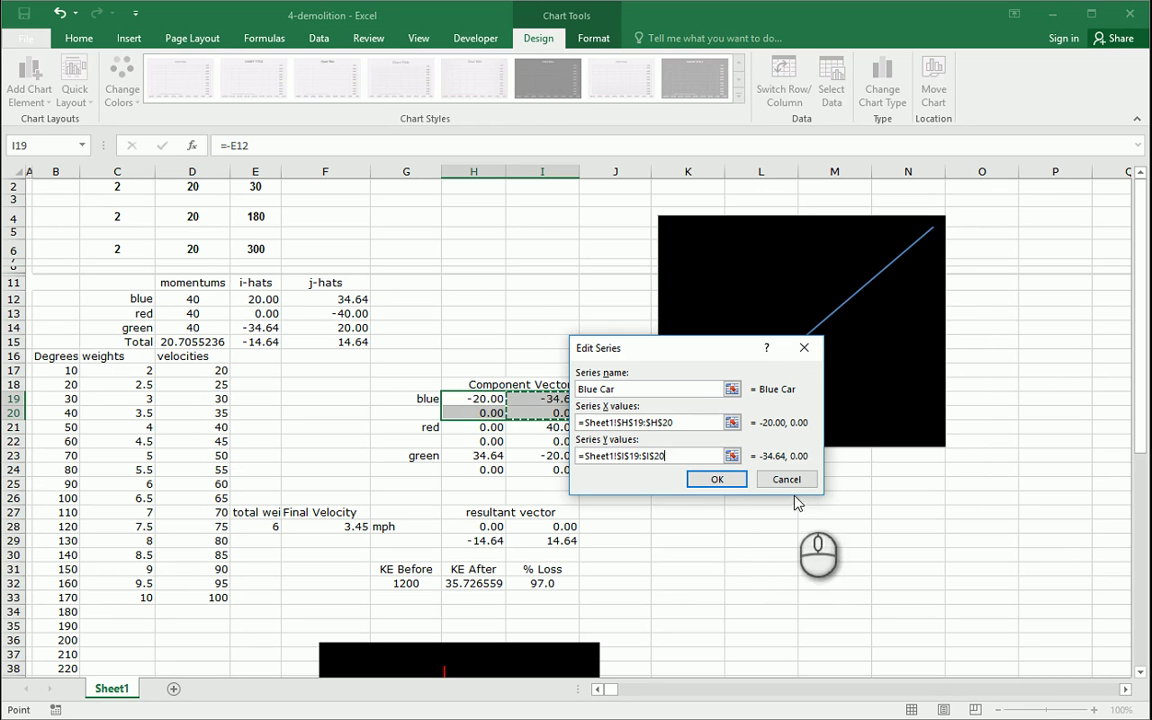
pyautogui.click(716, 482)
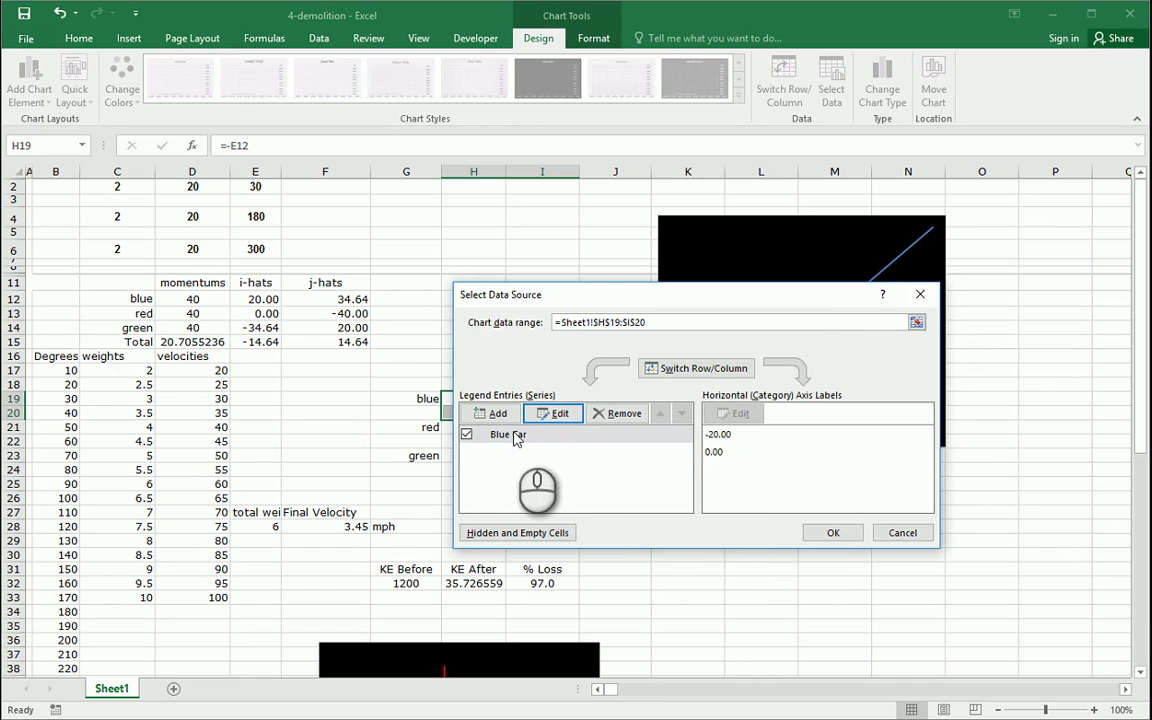
# Step: Add a Red Car series with X values $H$21:$H$22 and Y values $I$21:$I$22
pyautogui.click(492, 413)
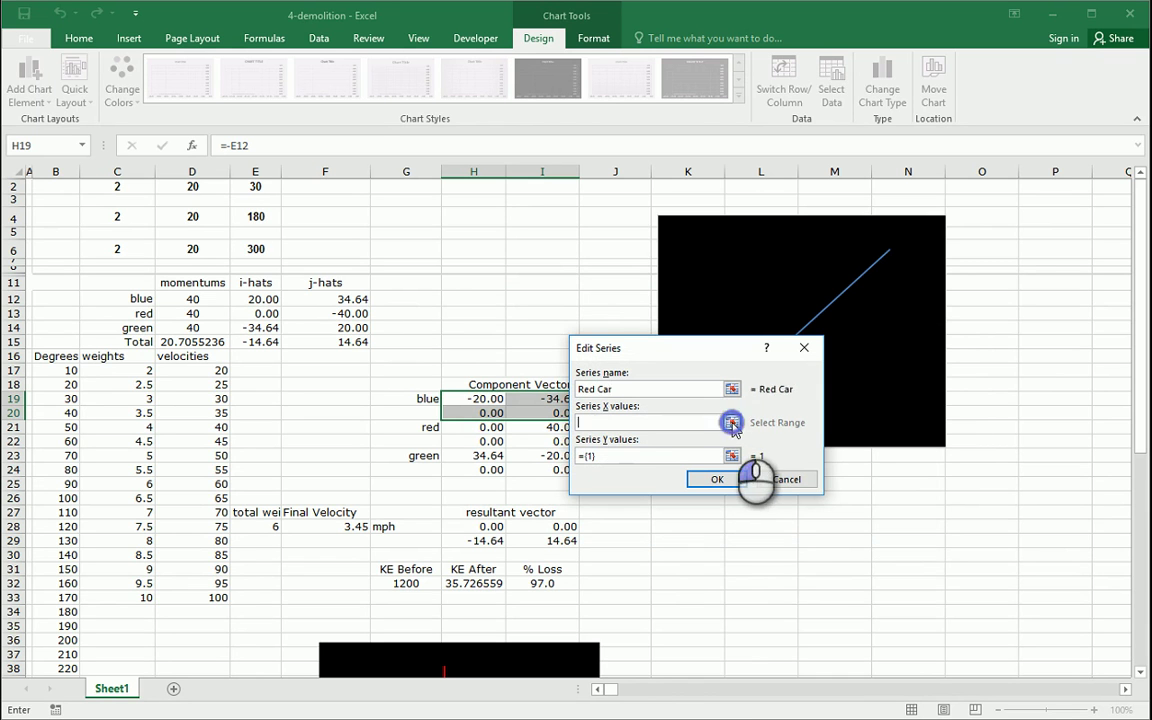
pyautogui.click(732, 423)
pyautogui.moveTo(488, 426); pyautogui.dragTo(489, 441)
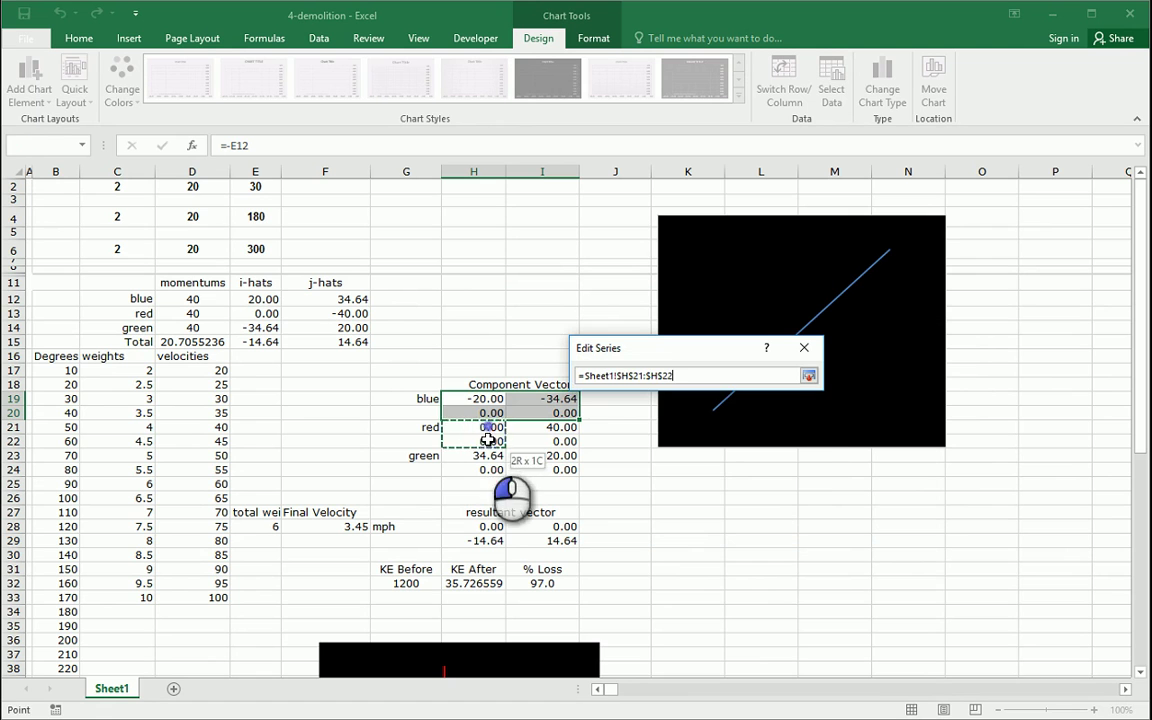
pyautogui.click(809, 375)
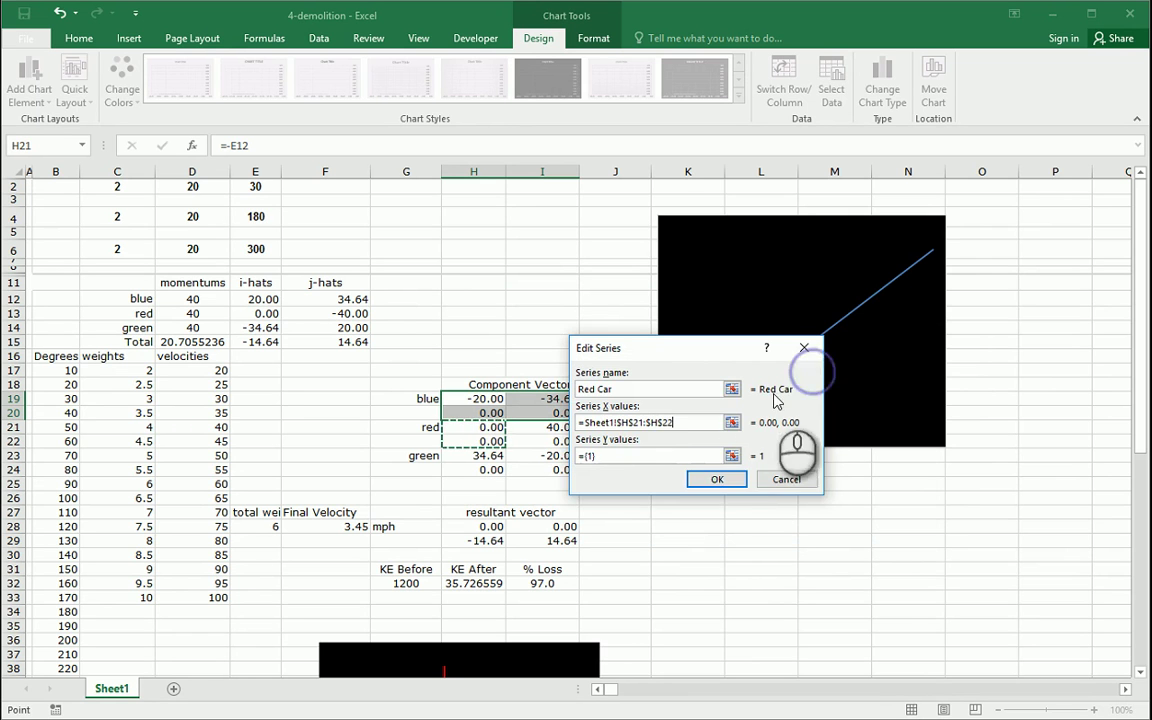
pyautogui.click(732, 455)
pyautogui.moveTo(549, 427); pyautogui.dragTo(550, 441)
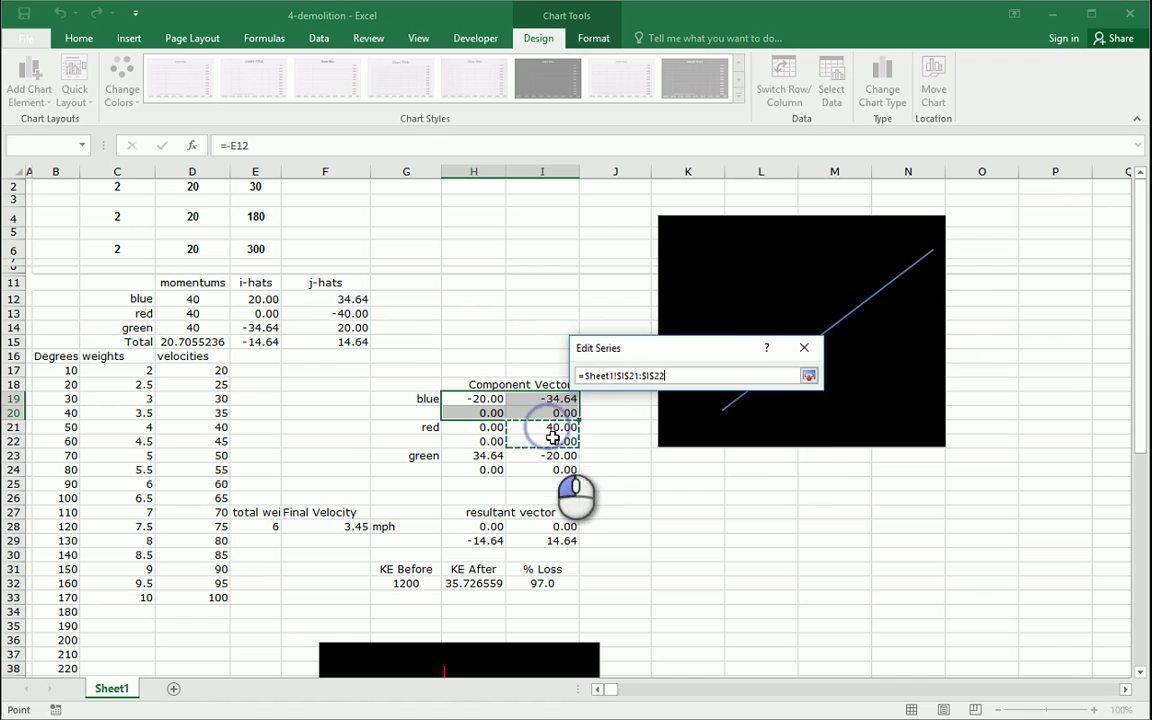
pyautogui.click(809, 376)
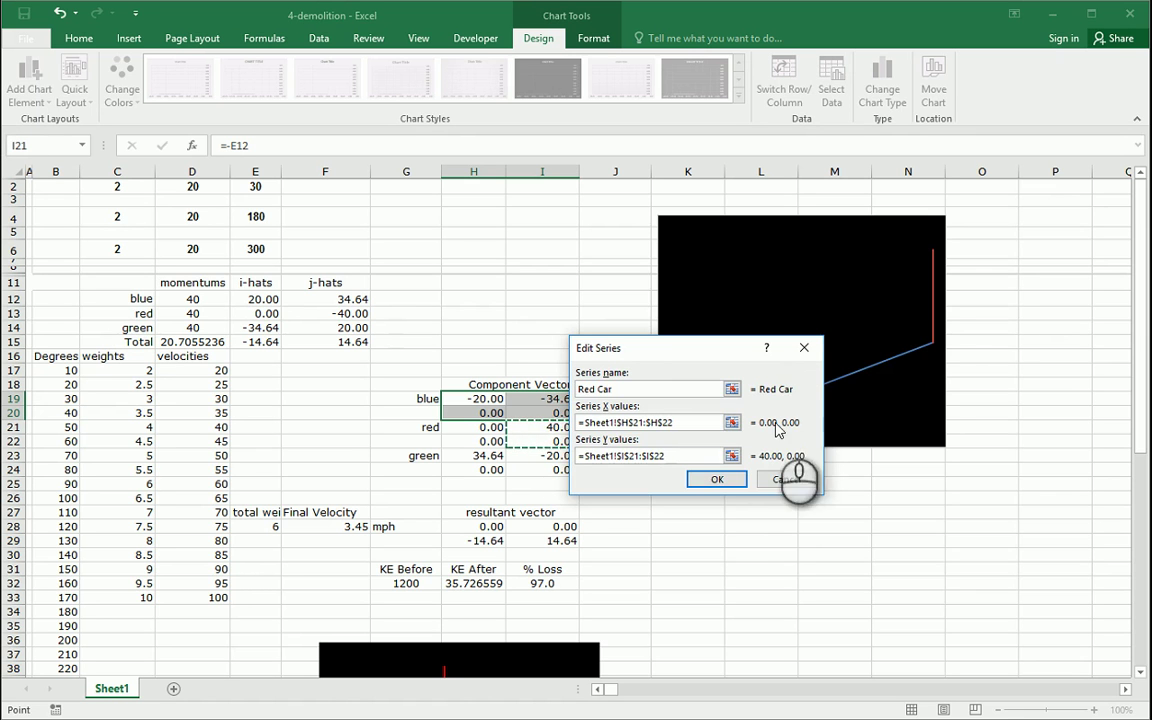
pyautogui.click(719, 480)
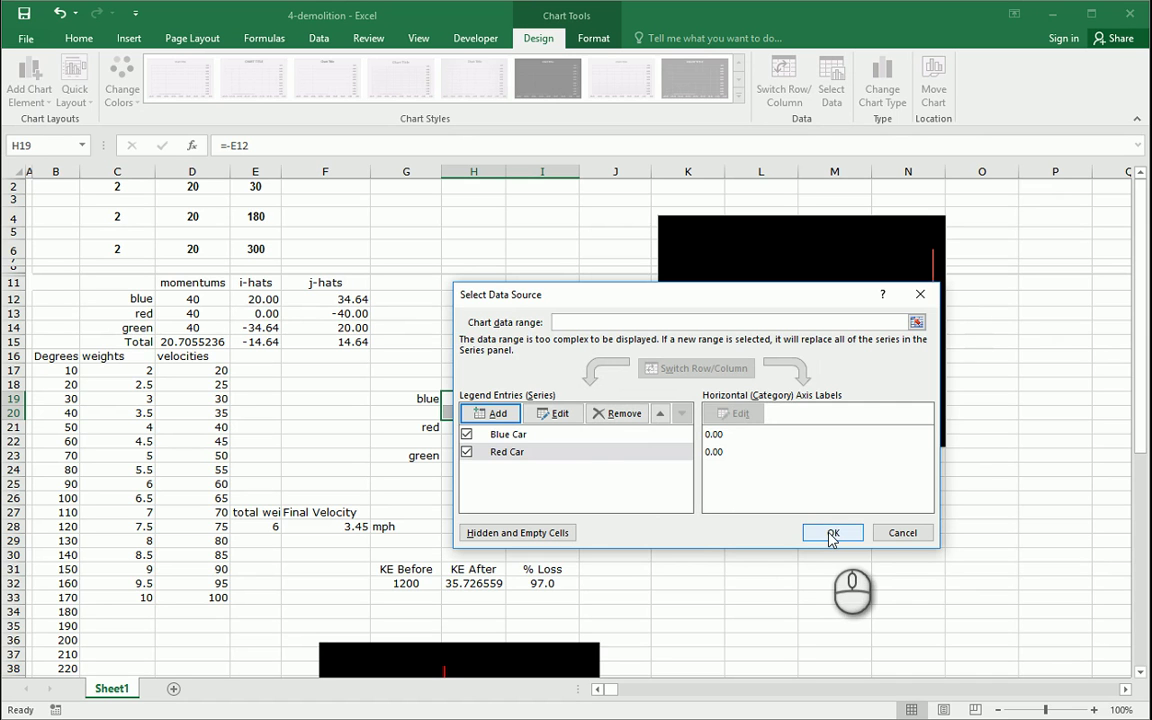
# Step: Add a Green Car series with X values H23:H24 and Y values I23:I24
pyautogui.click(492, 413)
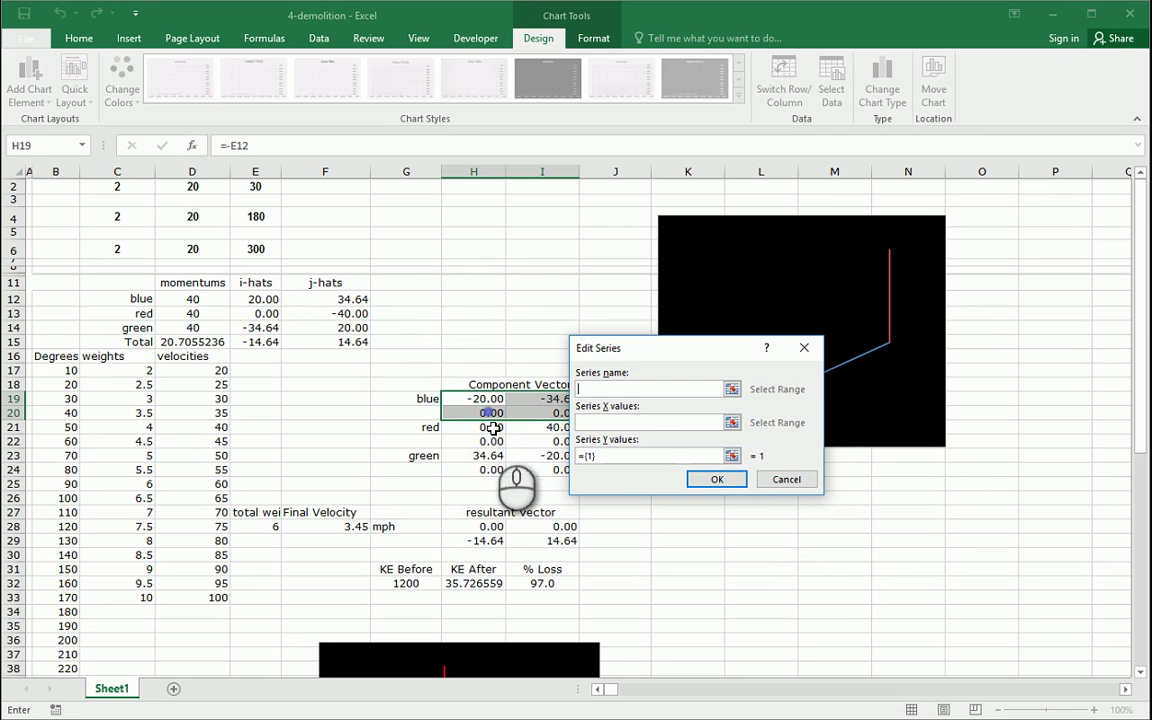
pyautogui.click(612, 388)
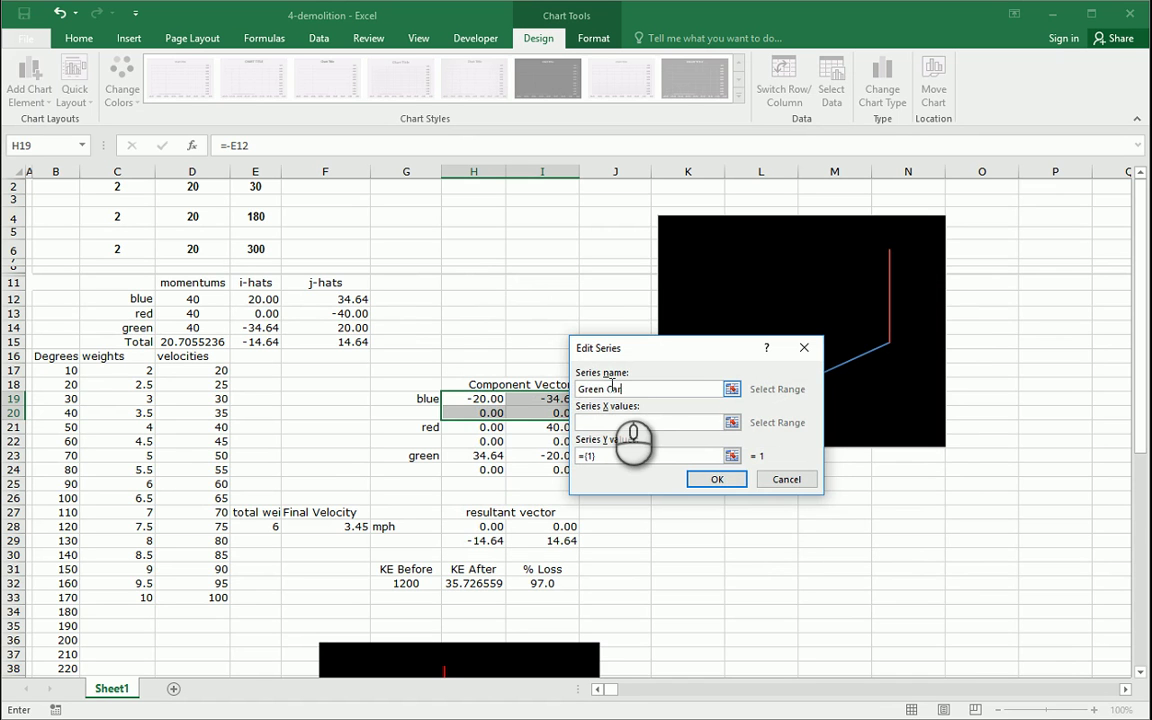
pyautogui.click(732, 422)
pyautogui.moveTo(482, 457); pyautogui.dragTo(484, 472)
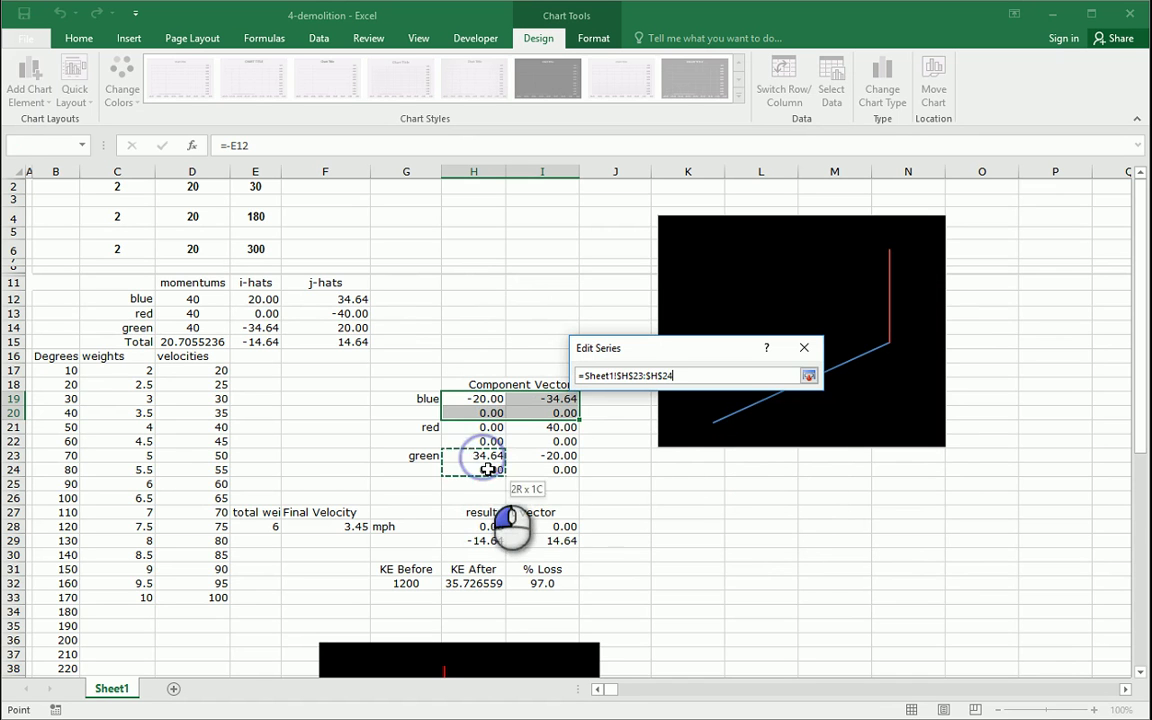
pyautogui.click(809, 376)
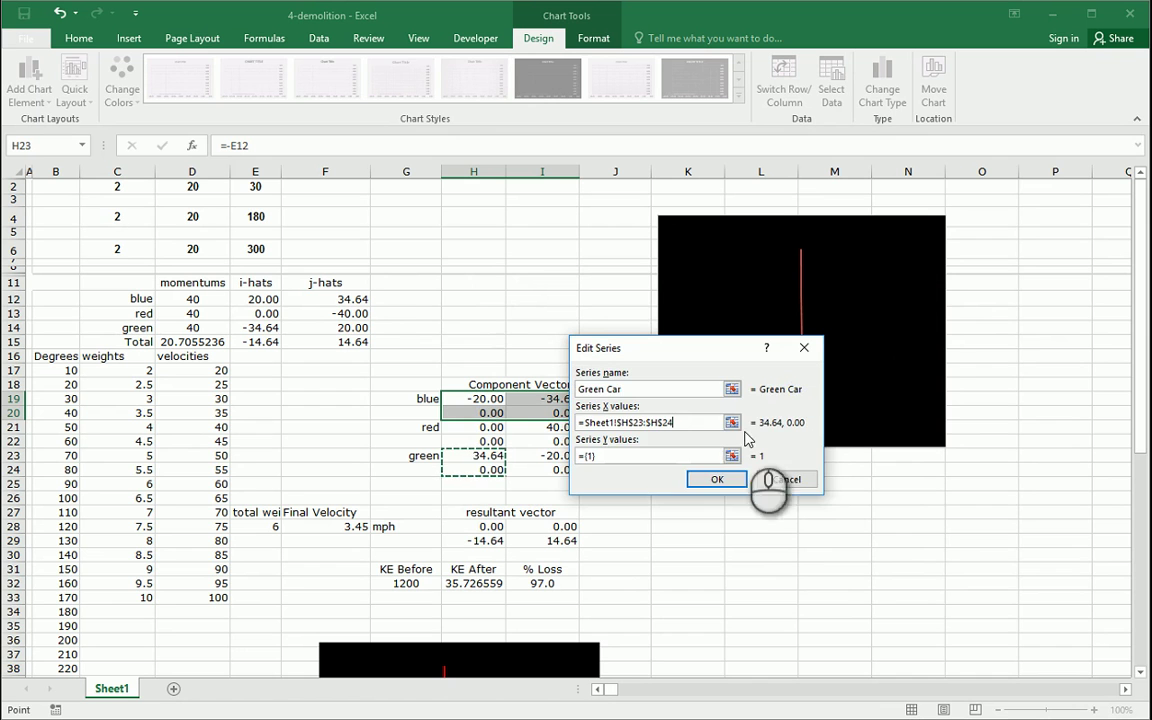
pyautogui.click(730, 452)
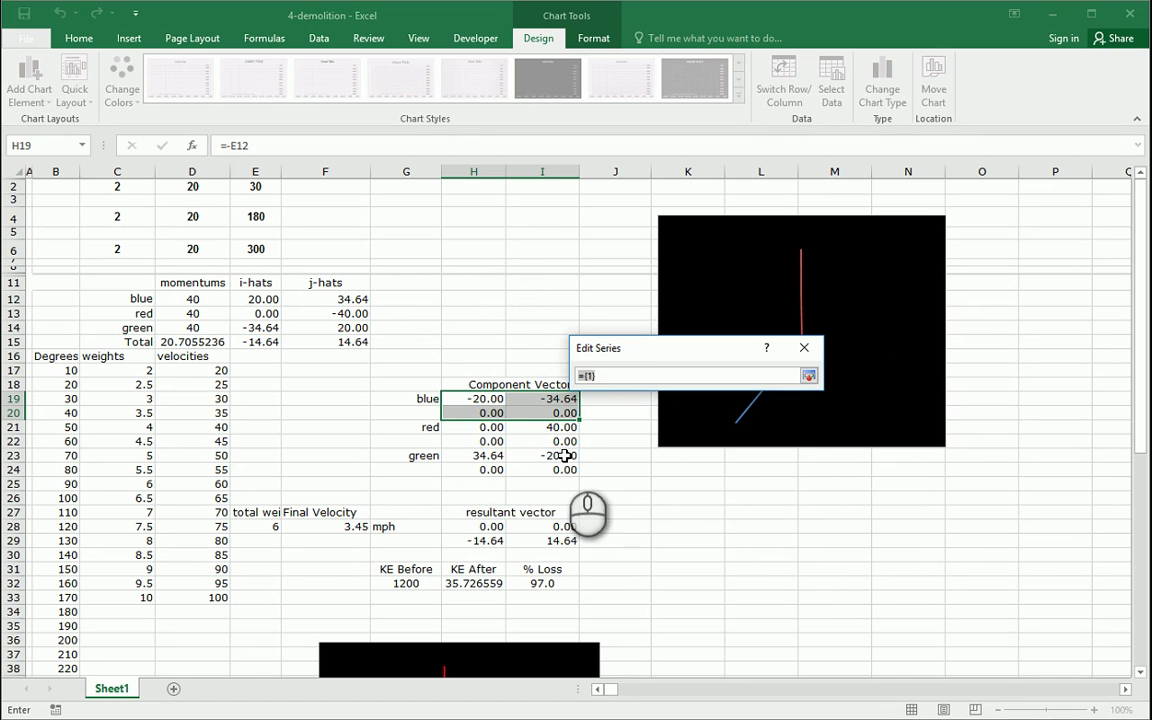
pyautogui.moveTo(566, 456); pyautogui.dragTo(563, 470)
pyautogui.click(809, 376)
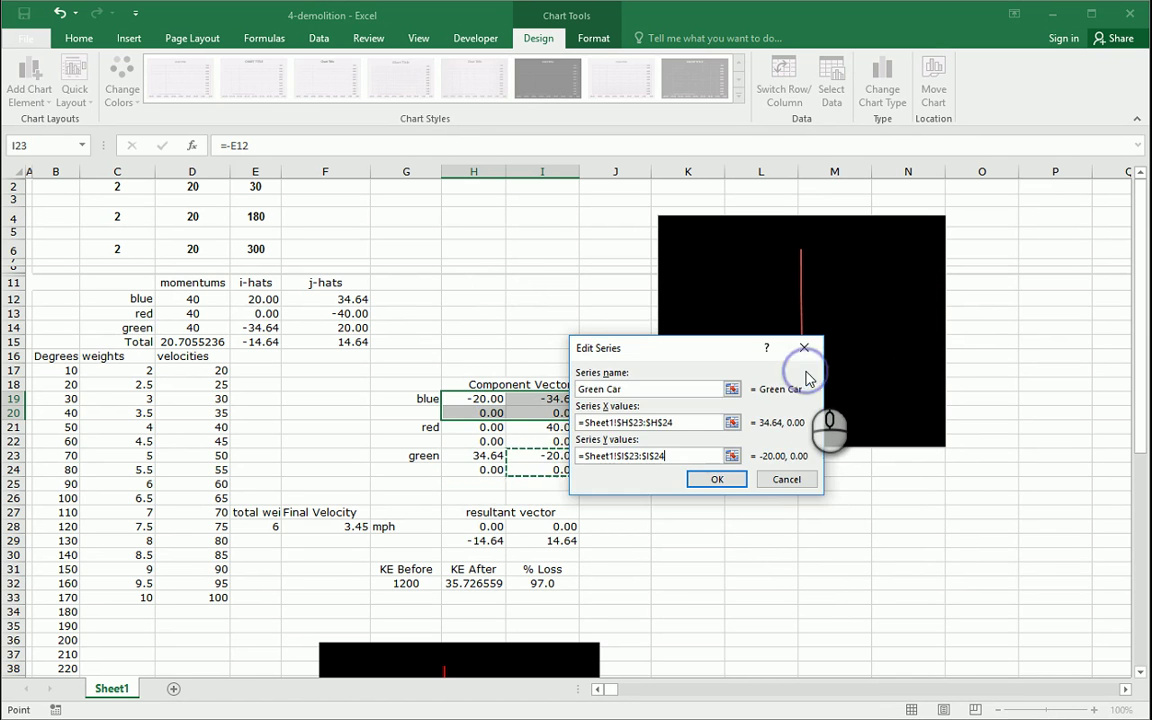
pyautogui.click(720, 479)
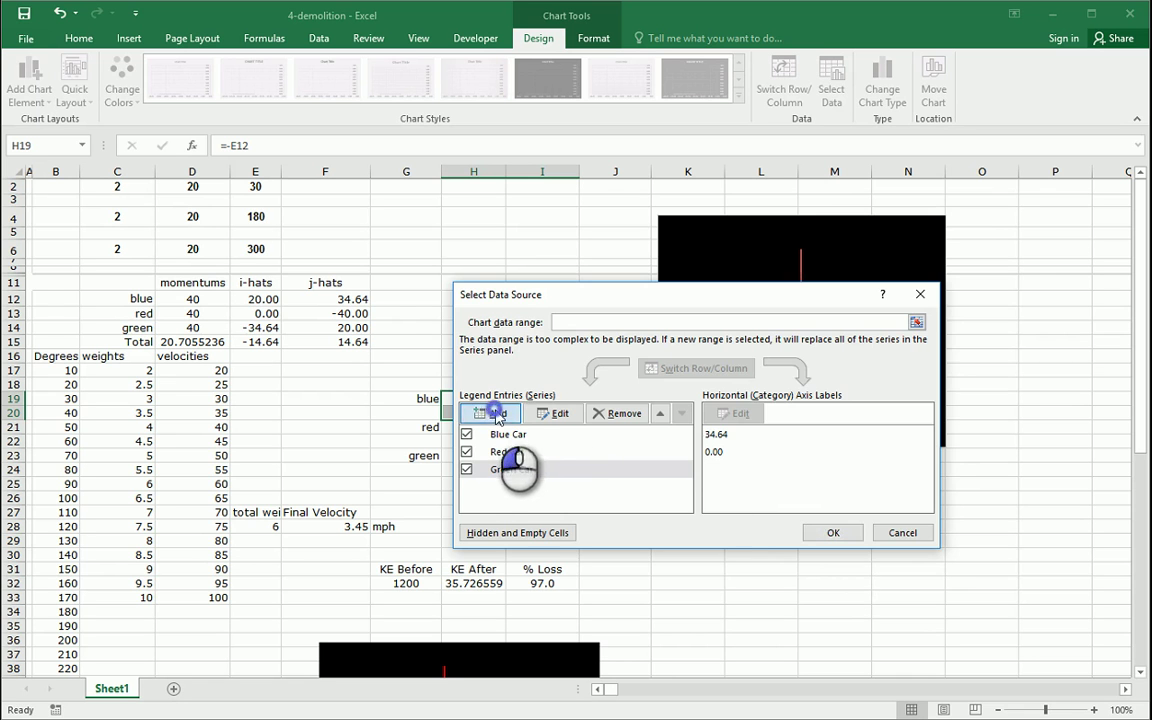
# Step: Add a series named 'Resultant' with X values H28:H29 and Y values I28:I29
pyautogui.click(490, 413)
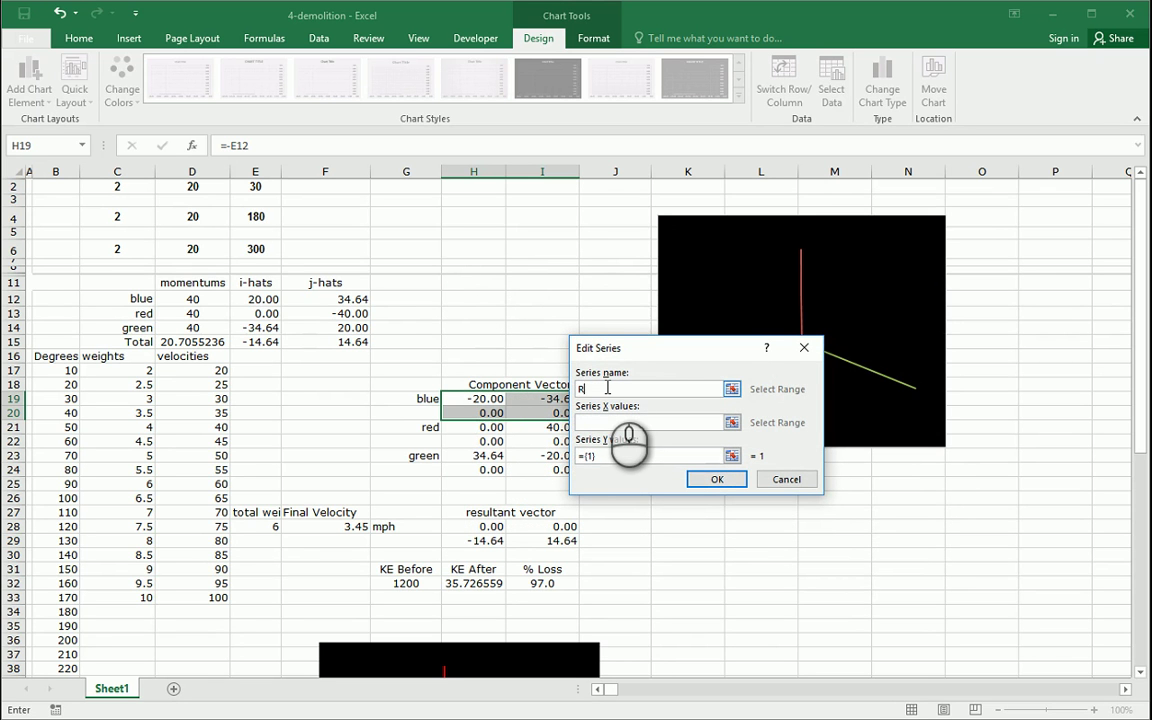
pyautogui.write('Resultant')
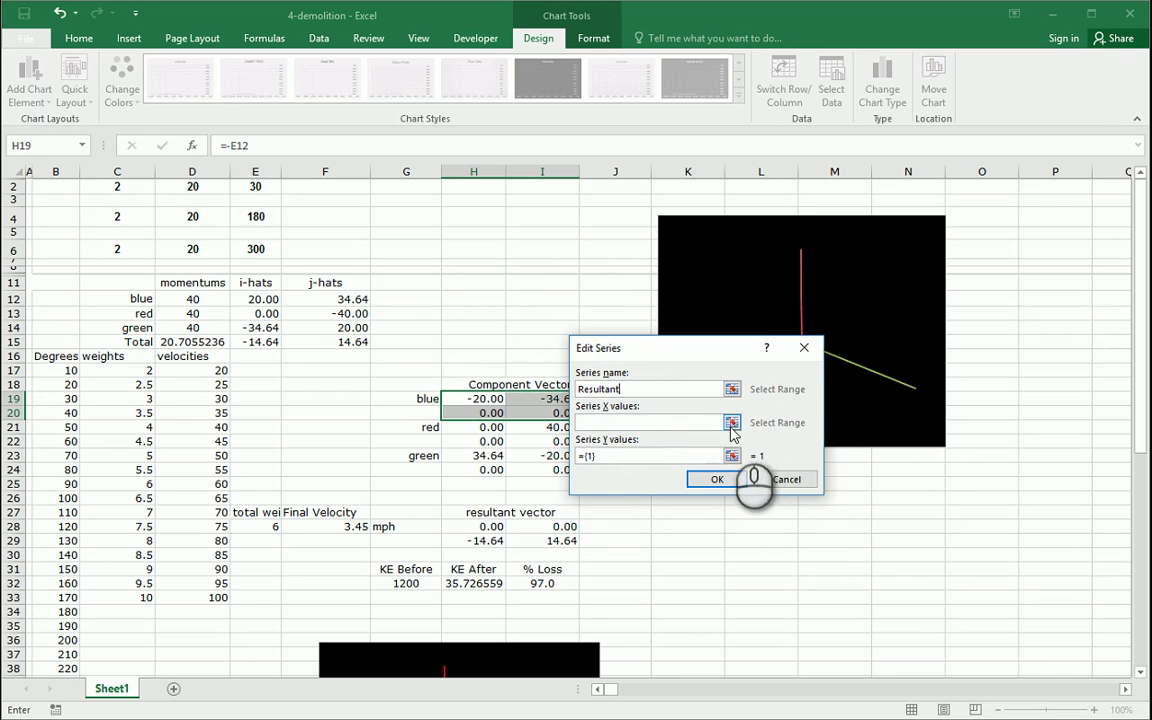
pyautogui.click(731, 423)
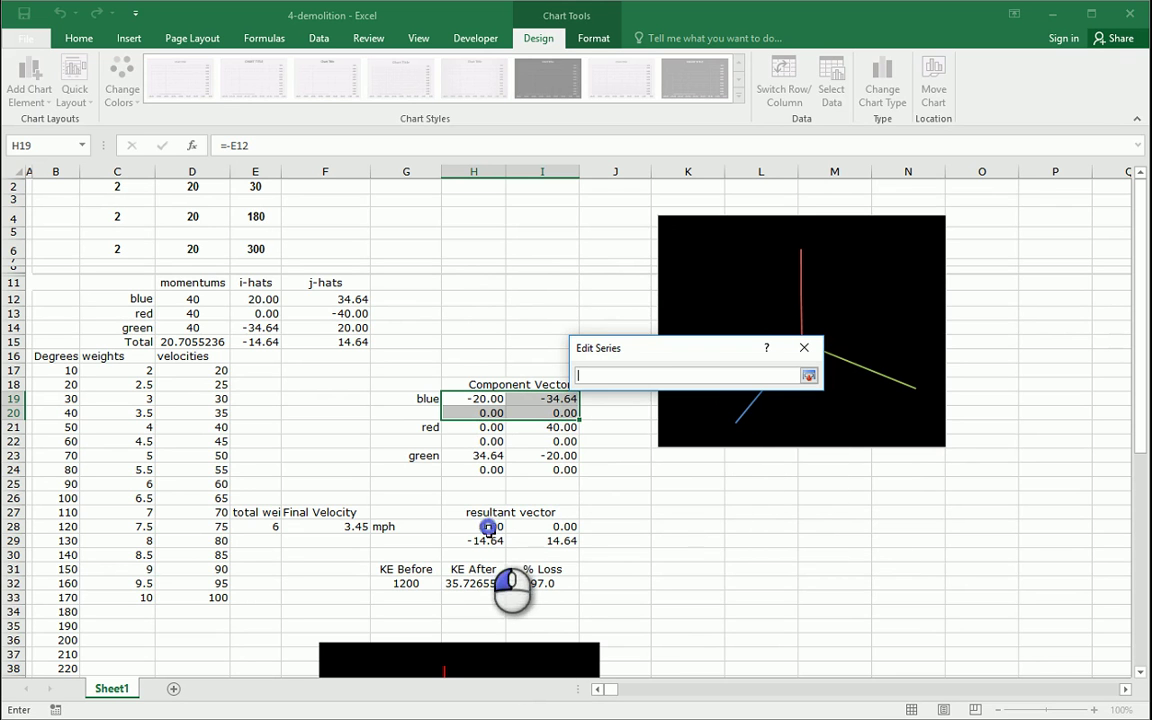
pyautogui.moveTo(487, 527); pyautogui.dragTo(487, 541)
pyautogui.click(808, 377)
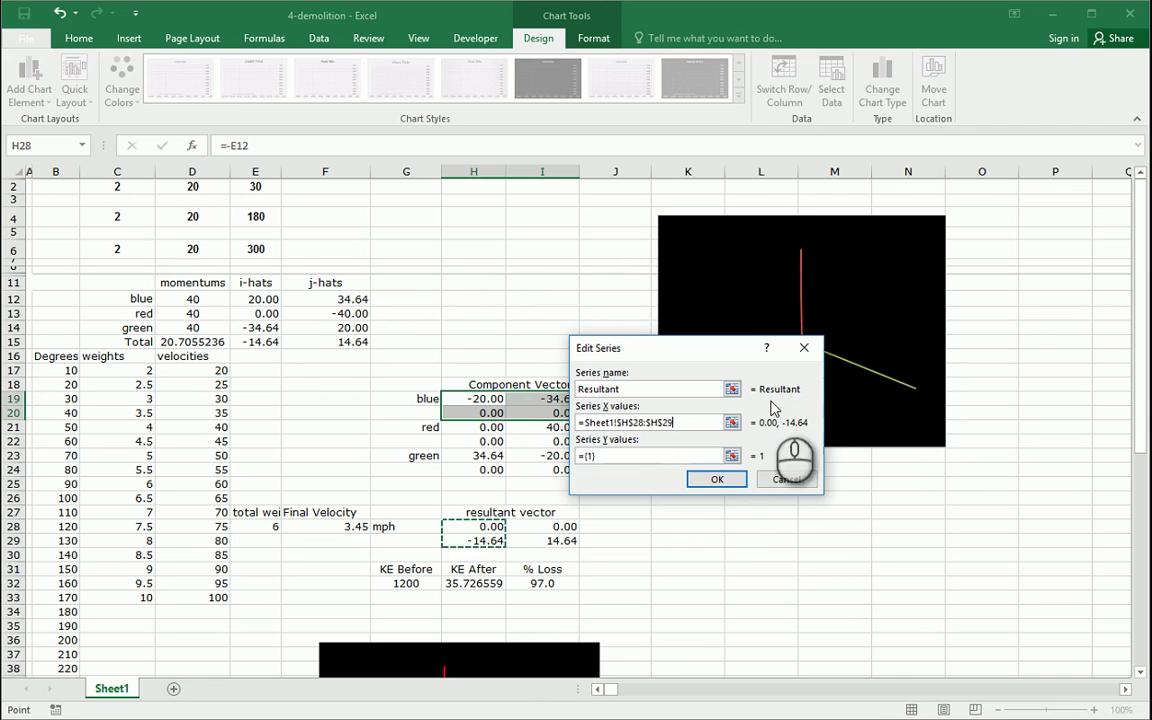
pyautogui.click(731, 455)
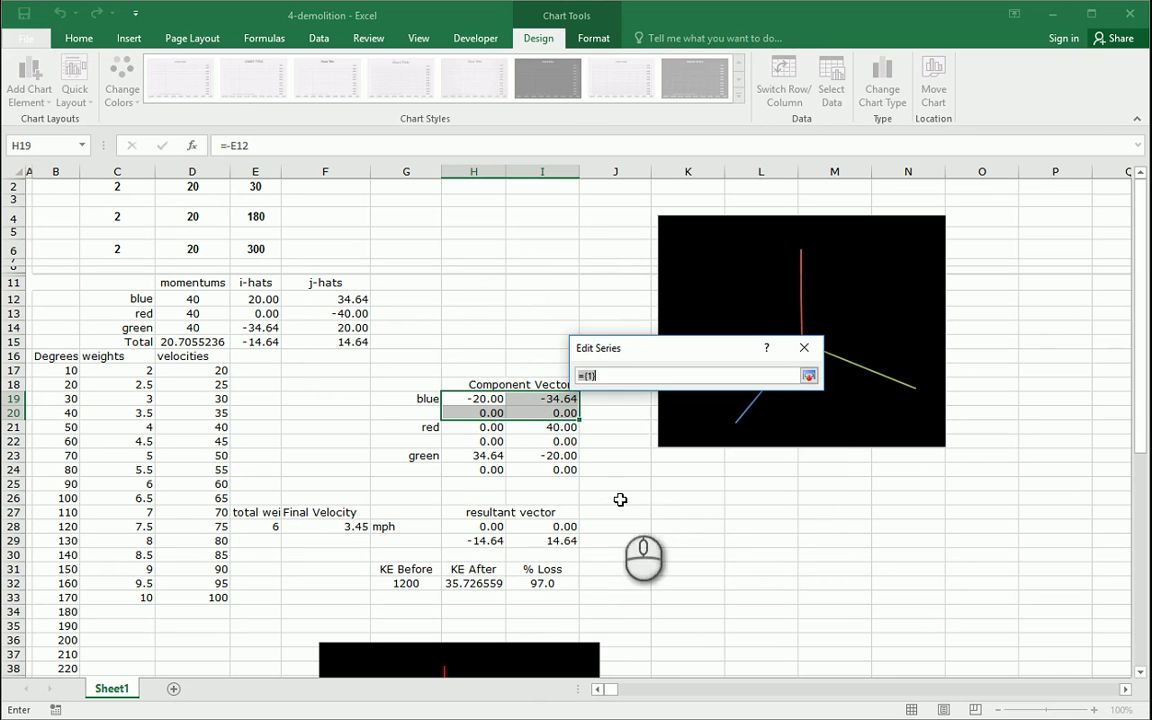
pyautogui.moveTo(545, 527); pyautogui.dragTo(548, 541)
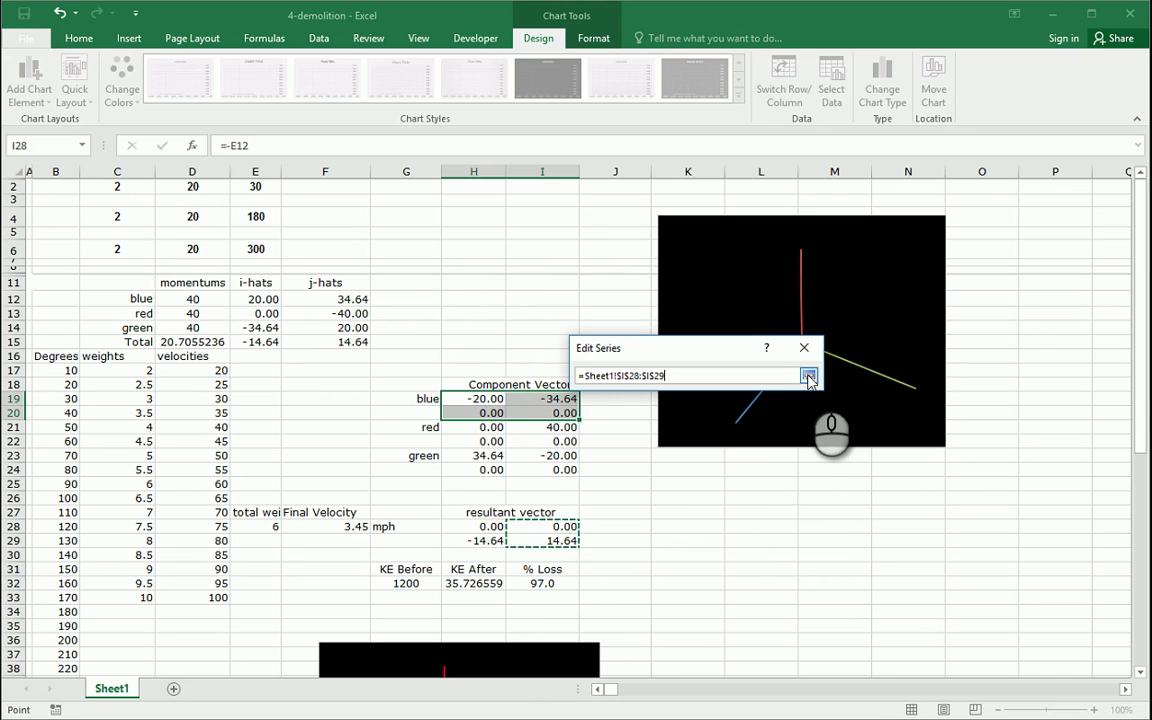
pyautogui.click(808, 377)
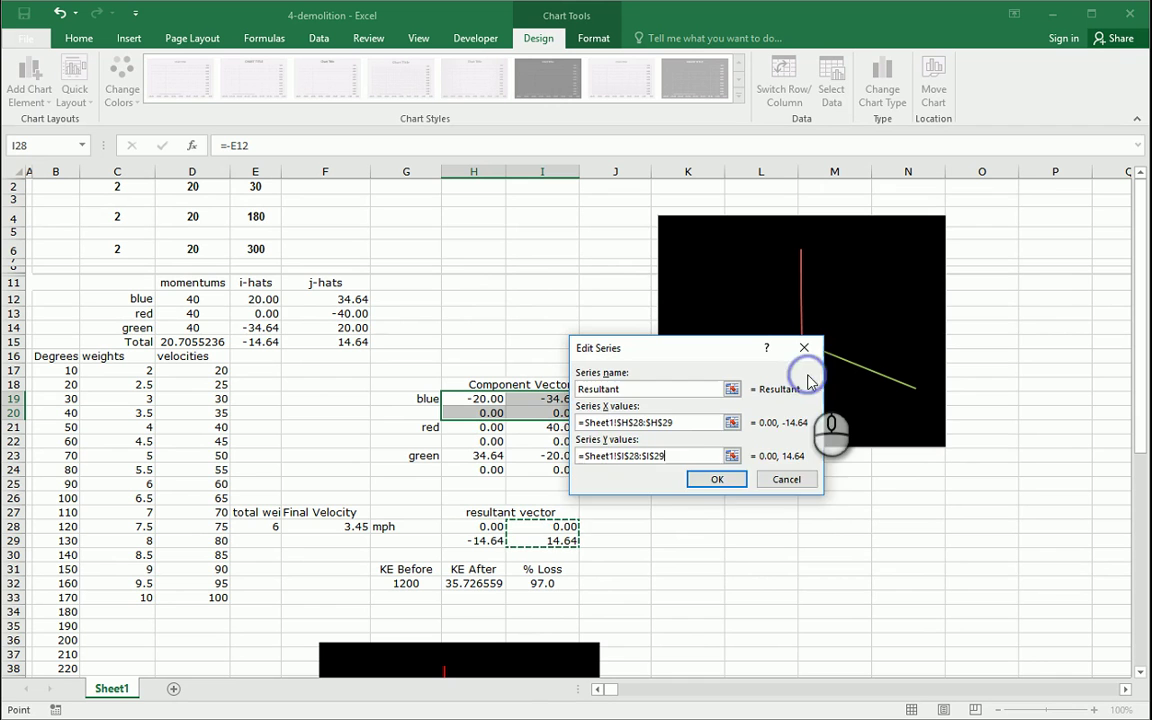
pyautogui.click(718, 478)
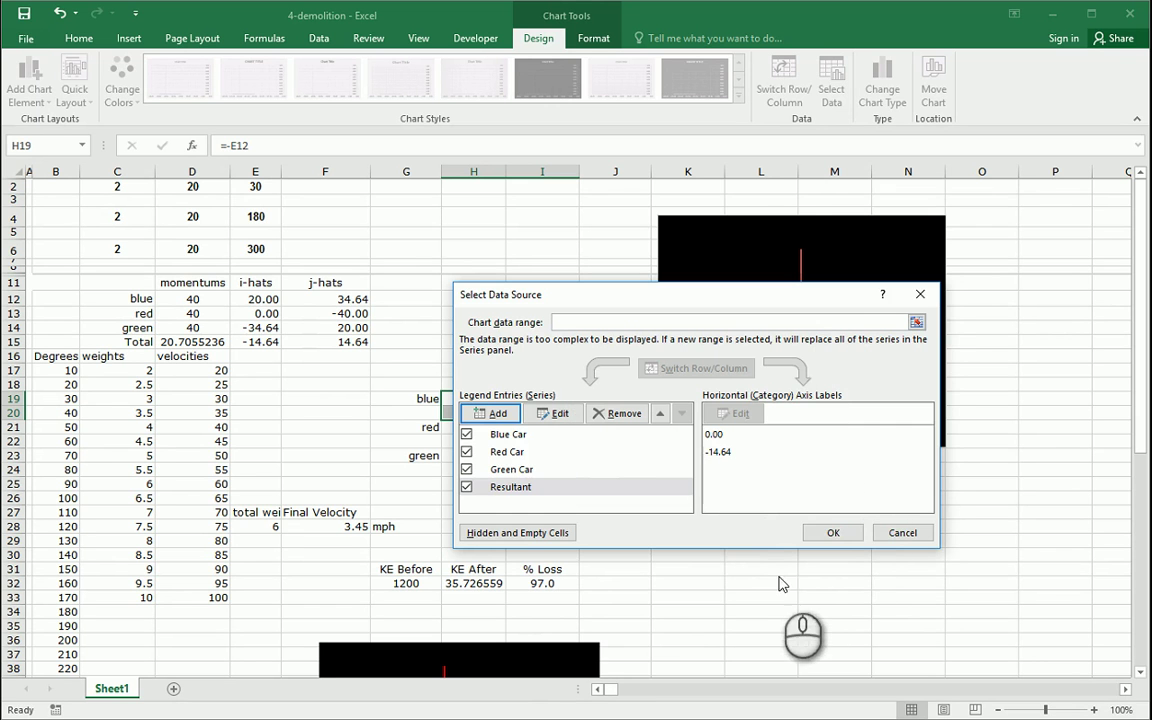
# Step: Apply the four series and give the Blue Car series a light blue fill
pyautogui.click(829, 534)
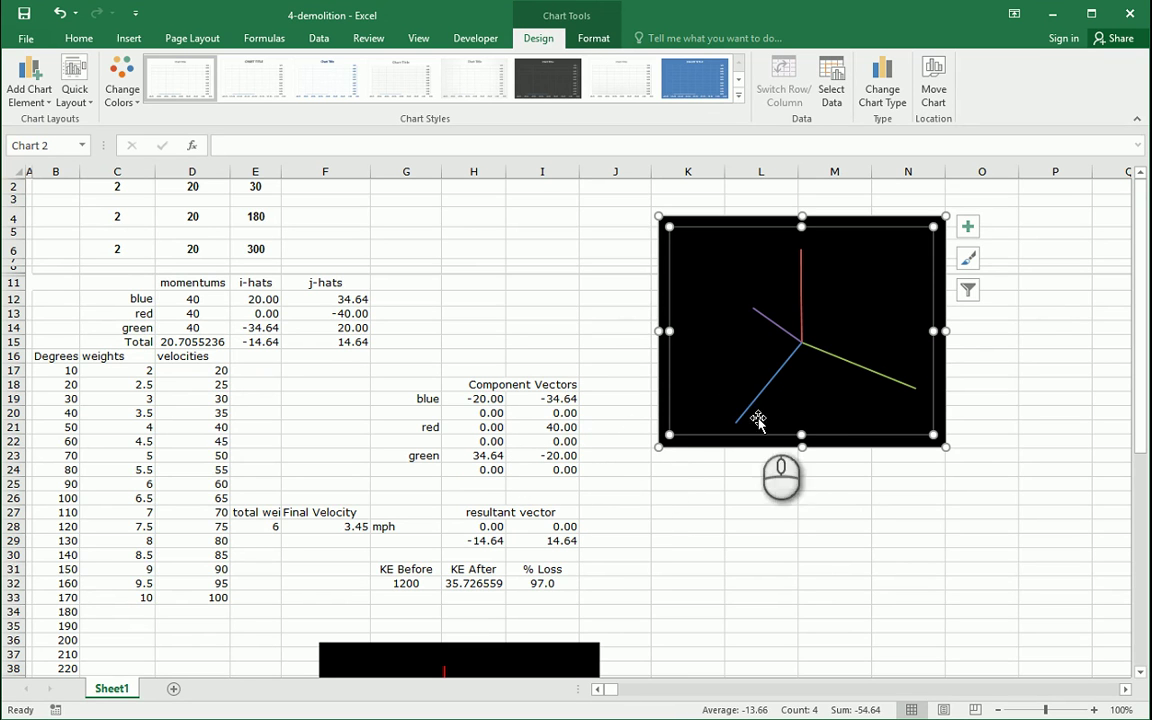
pyautogui.click(768, 389)
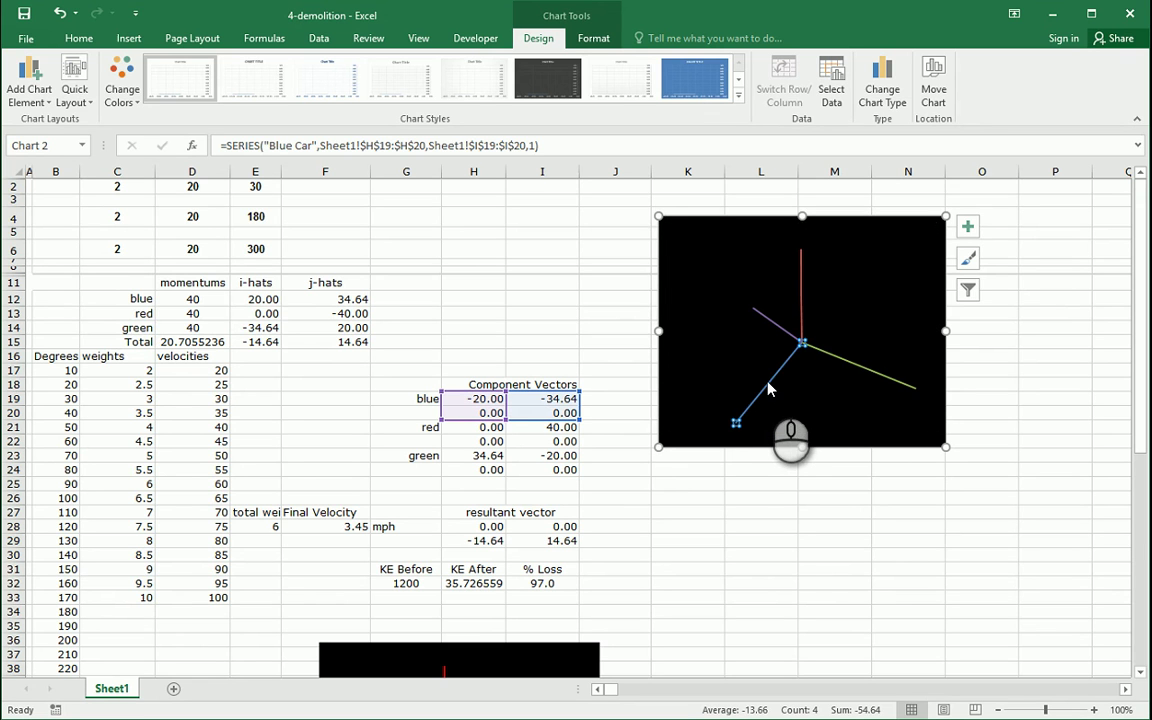
pyautogui.rightClick(768, 387)
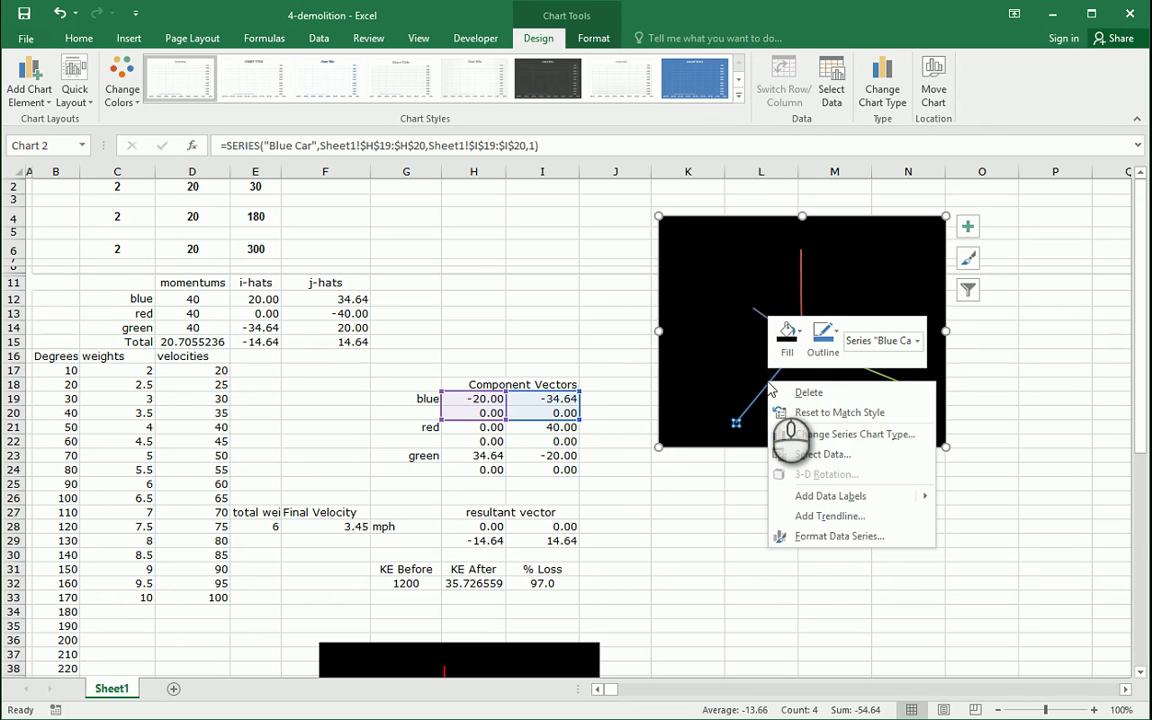
pyautogui.click(800, 338)
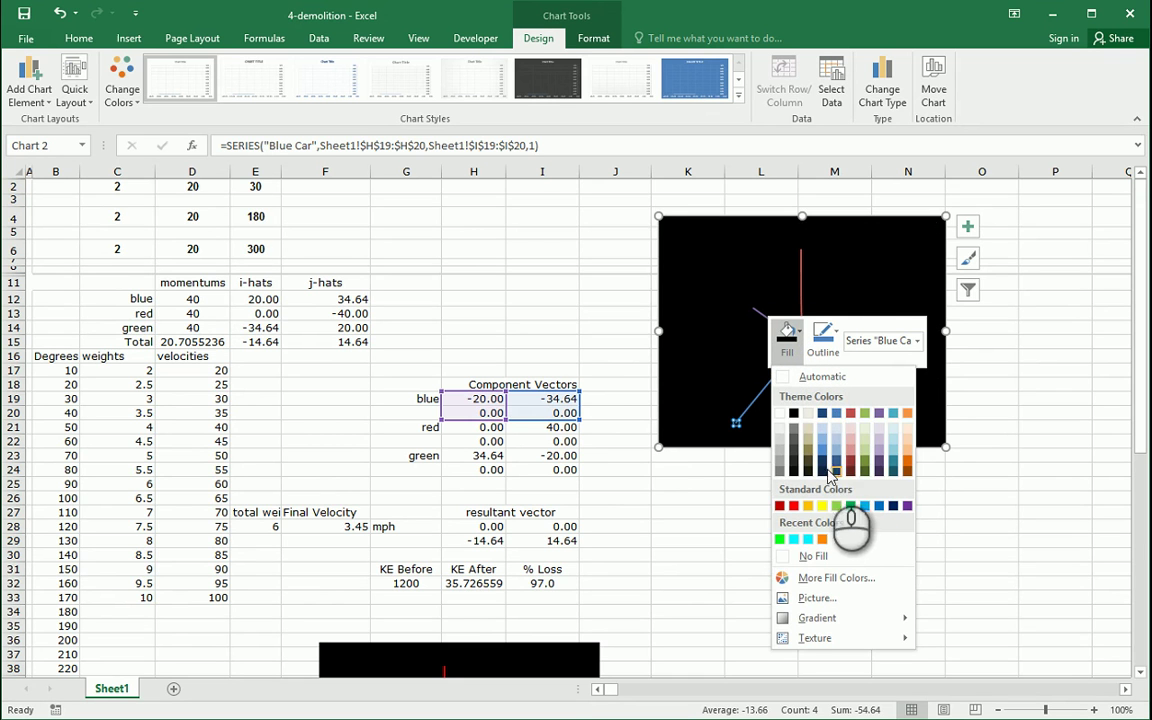
pyautogui.click(867, 508)
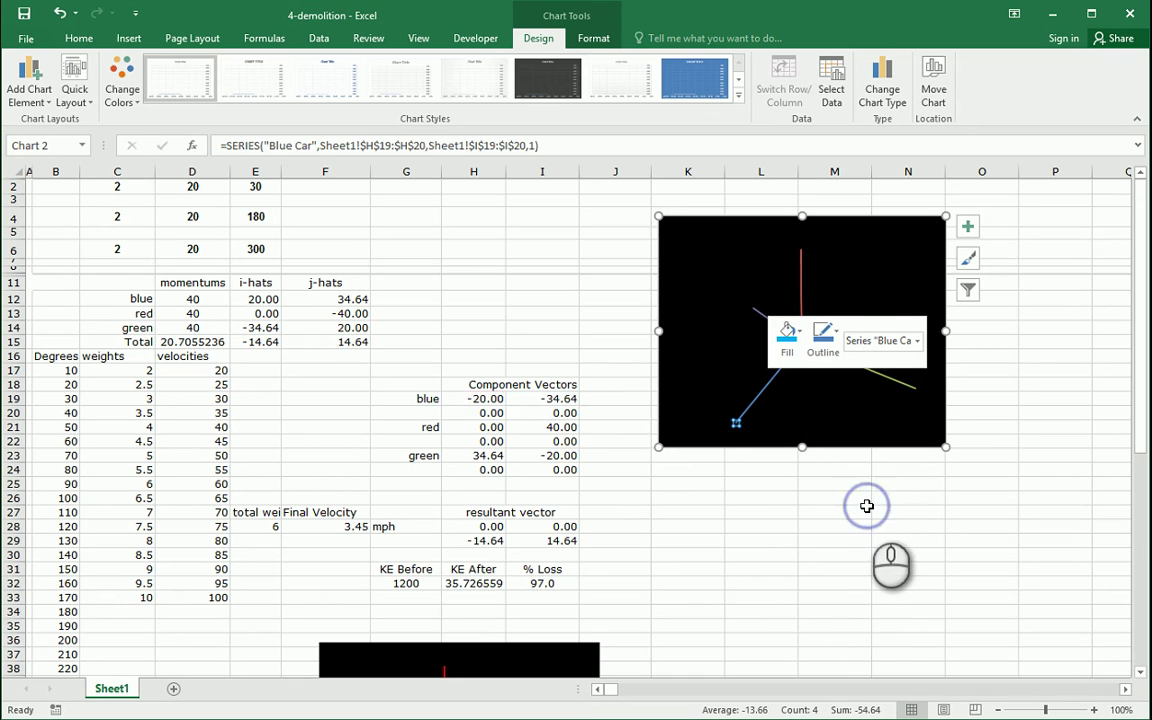
# Step: Set the Blue Car line's outline colour to the cyan swatch from Recent Colors
pyautogui.click(836, 335)
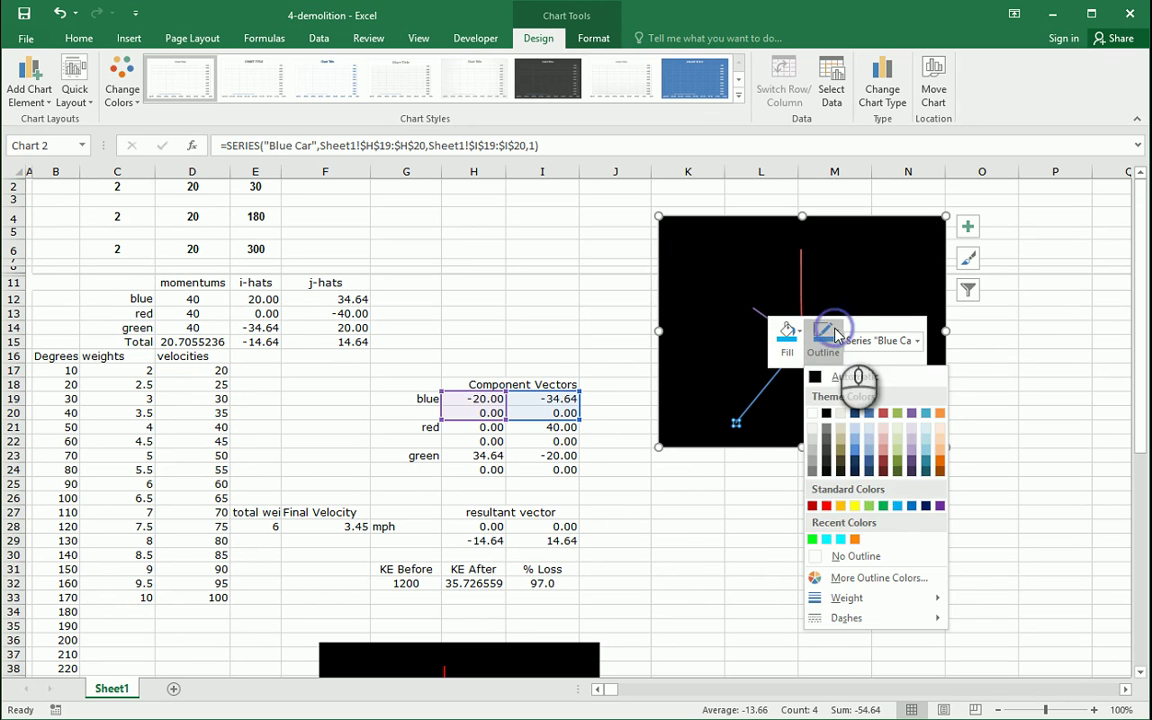
pyautogui.click(894, 506)
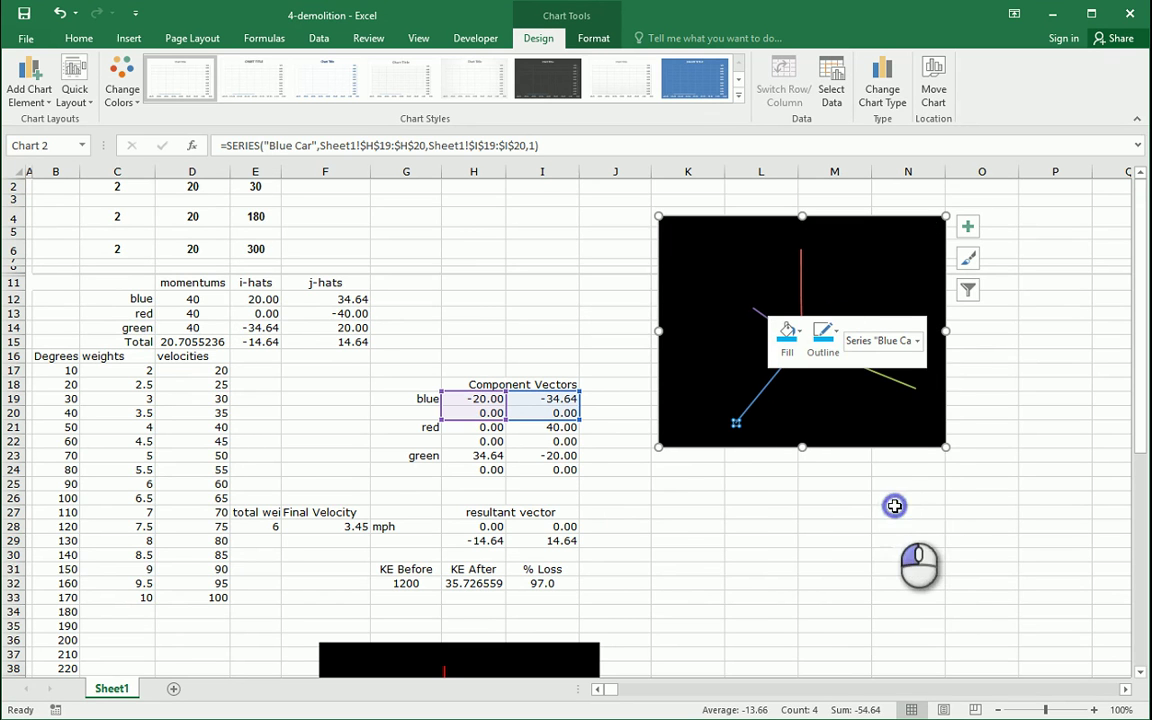
pyautogui.click(836, 335)
pyautogui.click(826, 539)
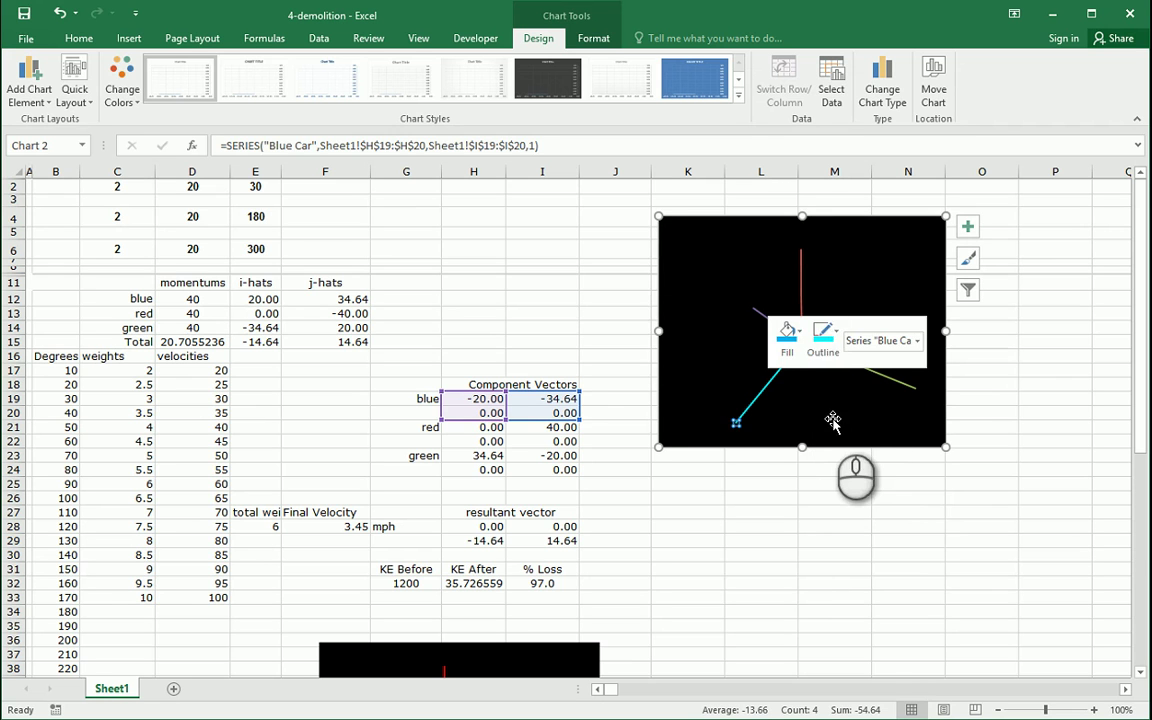
pyautogui.click(832, 418)
pyautogui.click(776, 388)
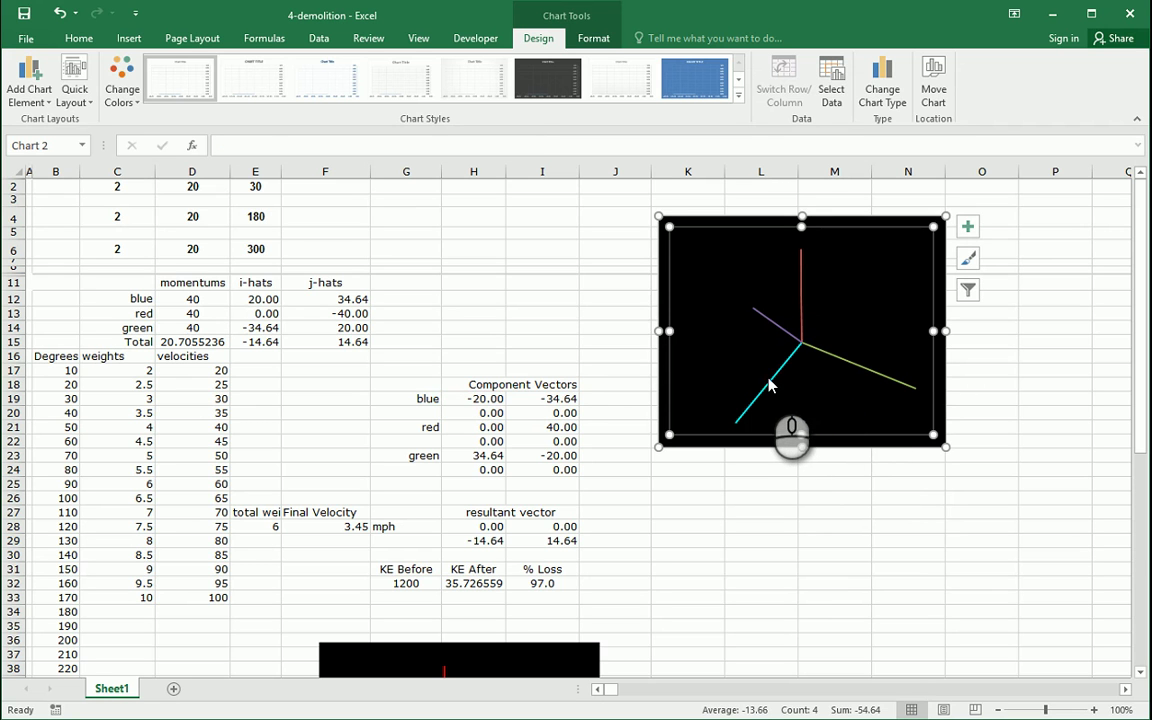
# Step: Add an End Arrow type arrowhead to the cyan Blue Car line in Format Data Series
pyautogui.doubleClick(770, 386)
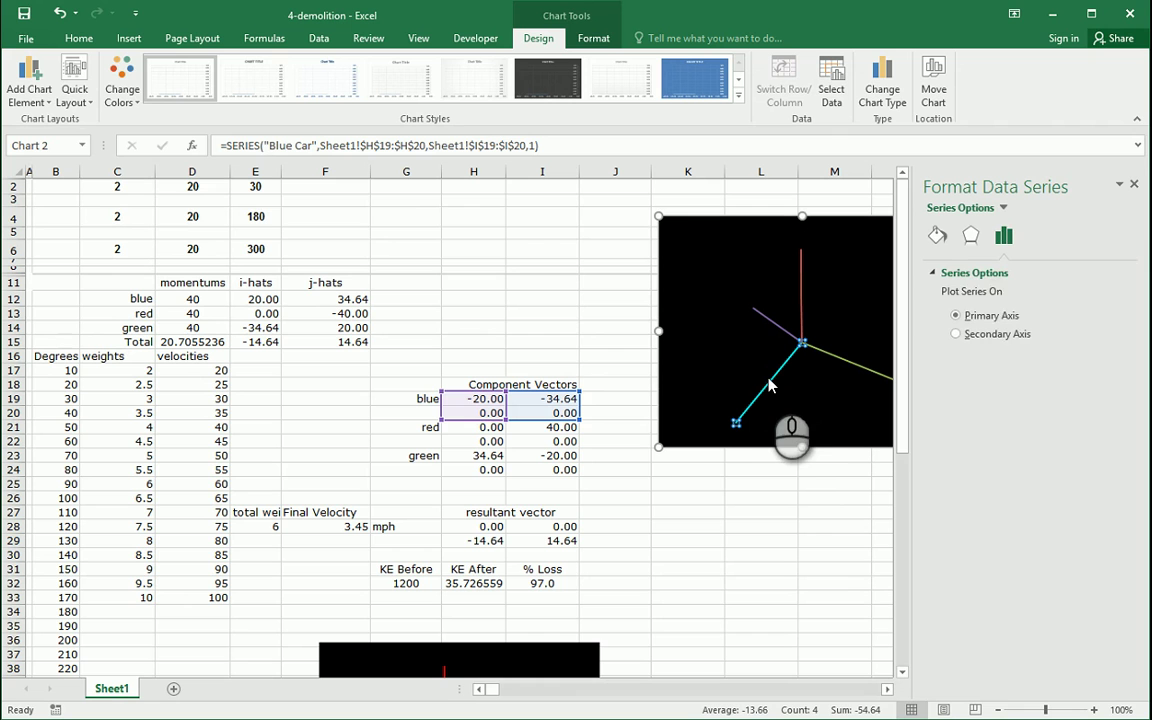
pyautogui.click(970, 240)
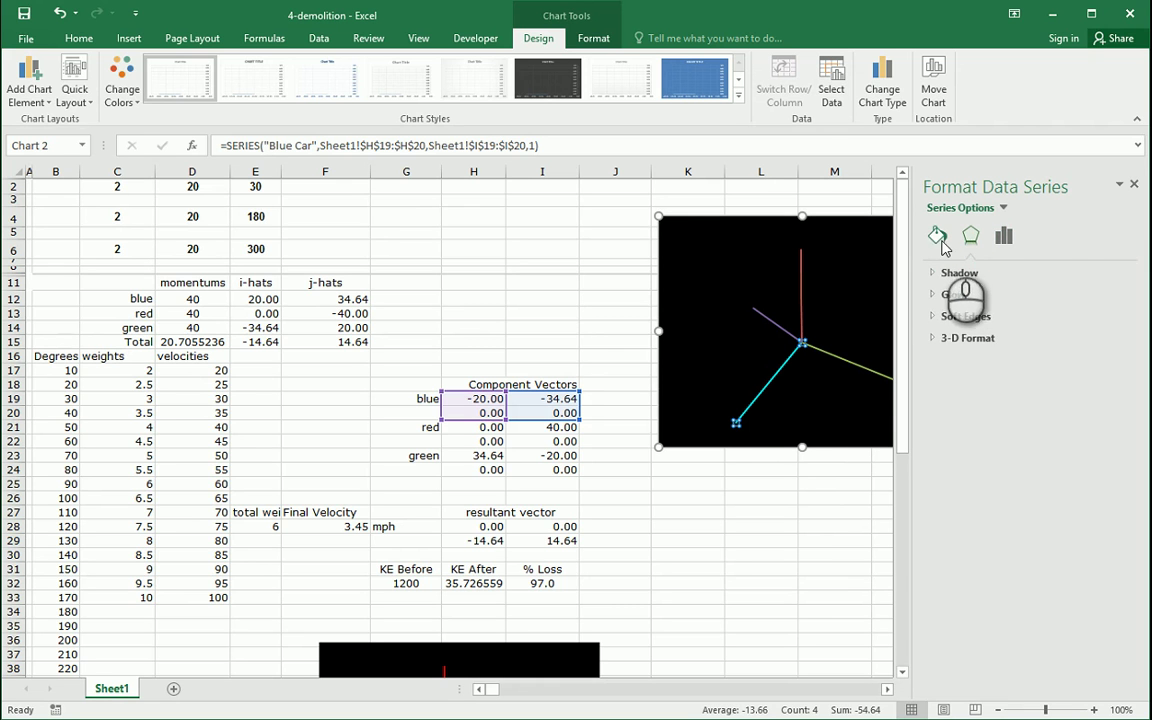
pyautogui.click(937, 240)
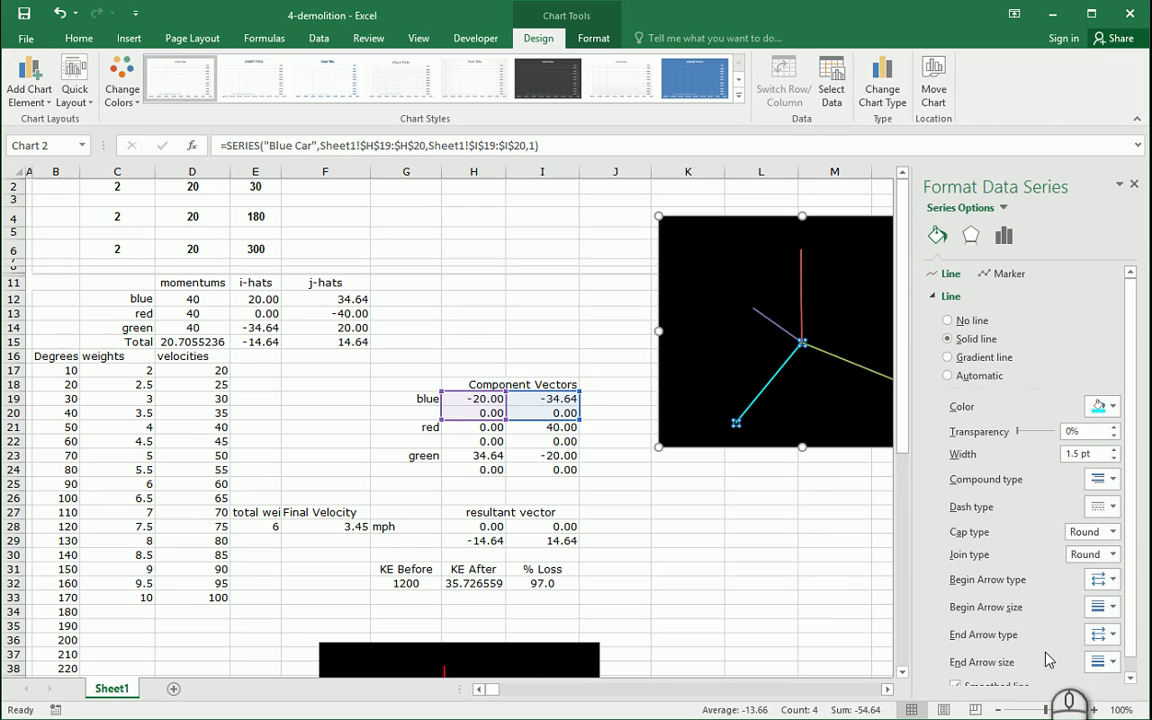
pyautogui.click(1108, 634)
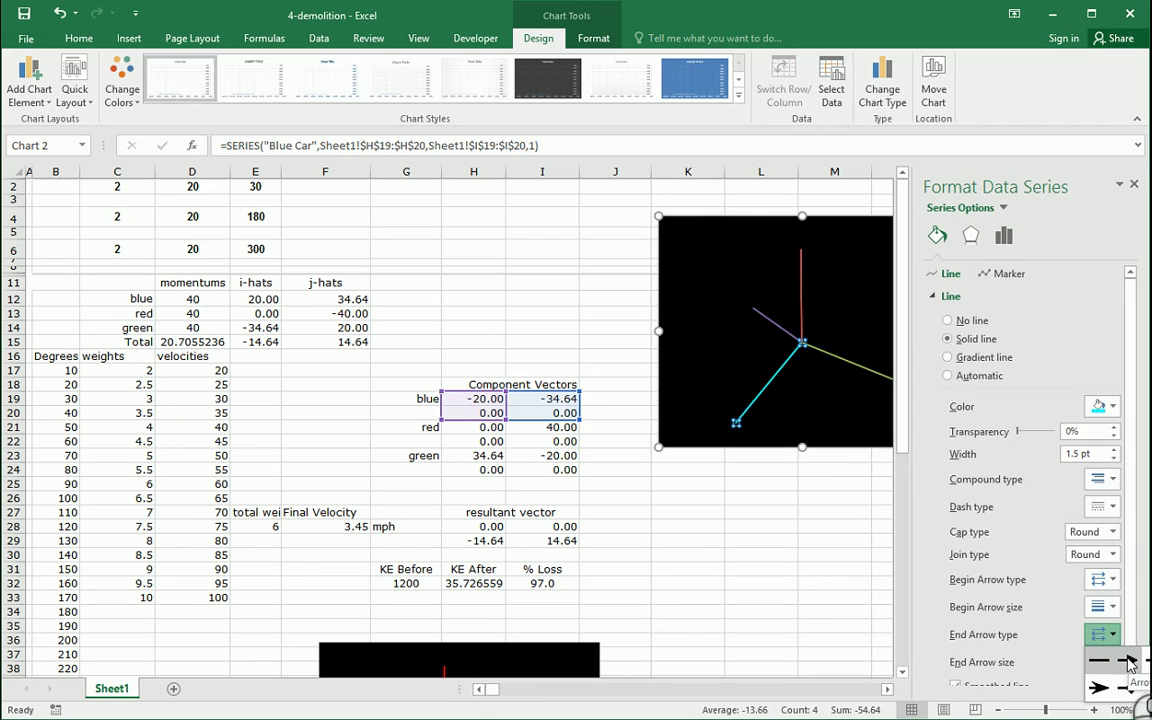
pyautogui.click(1100, 690)
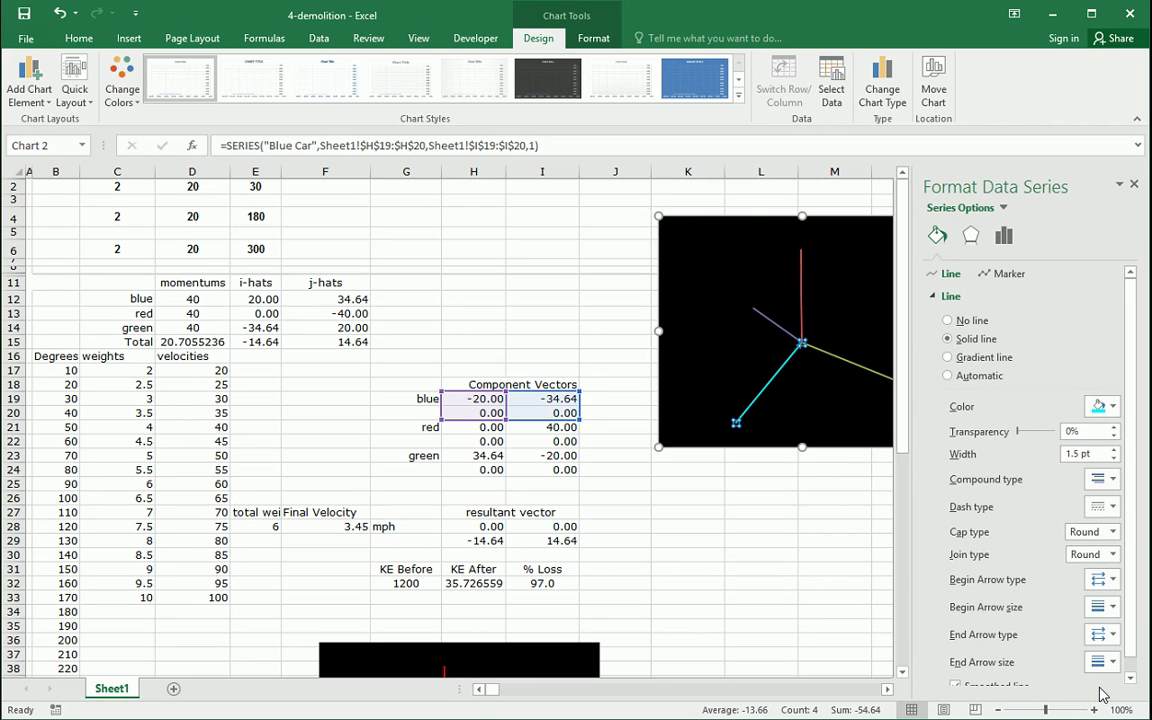
# Step: Make the Red Car line solid red with an end arrowhead
pyautogui.click(801, 300)
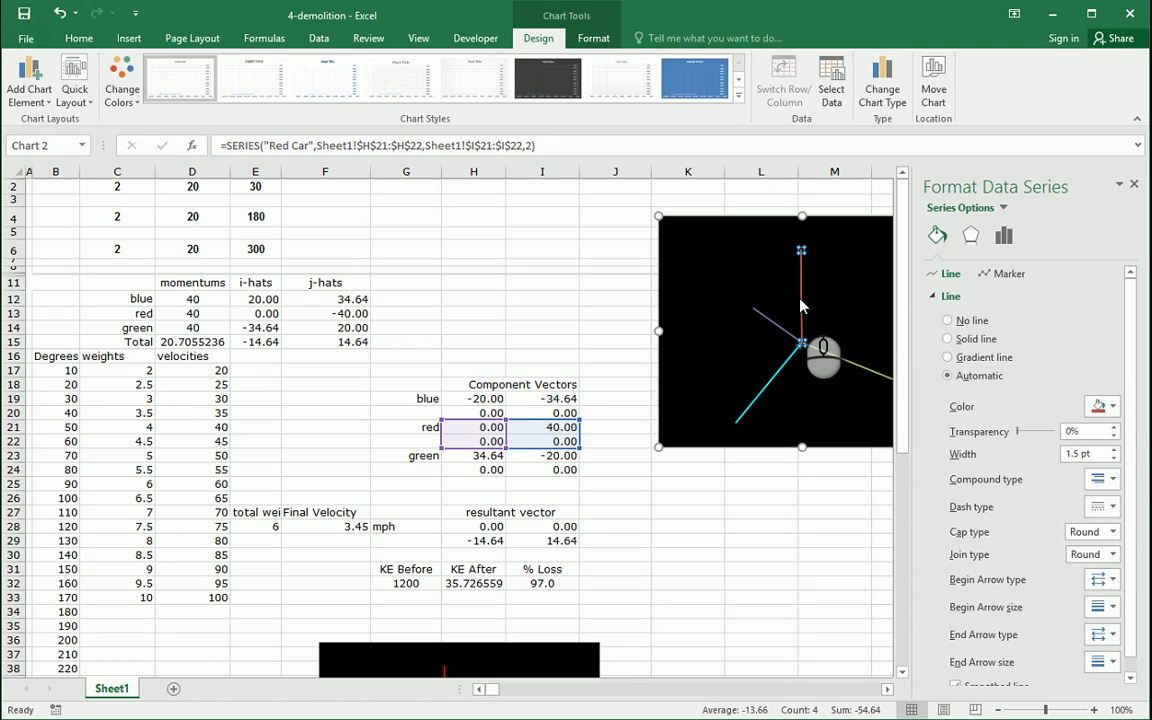
pyautogui.click(1111, 407)
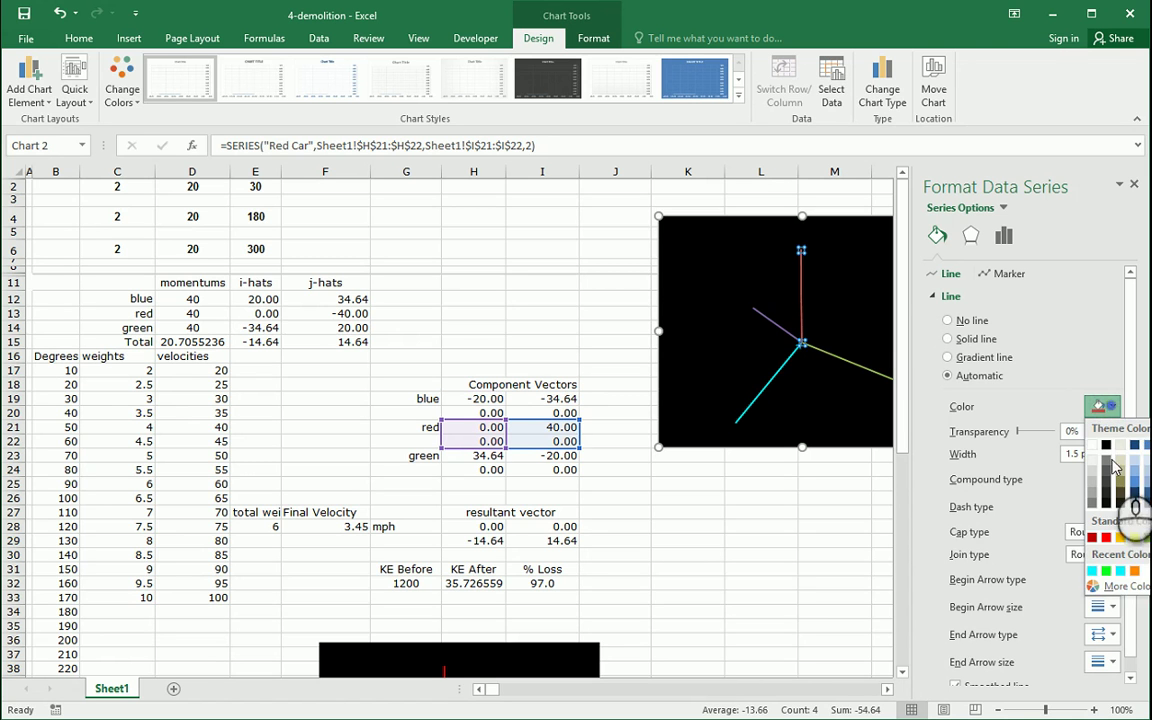
pyautogui.click(1111, 541)
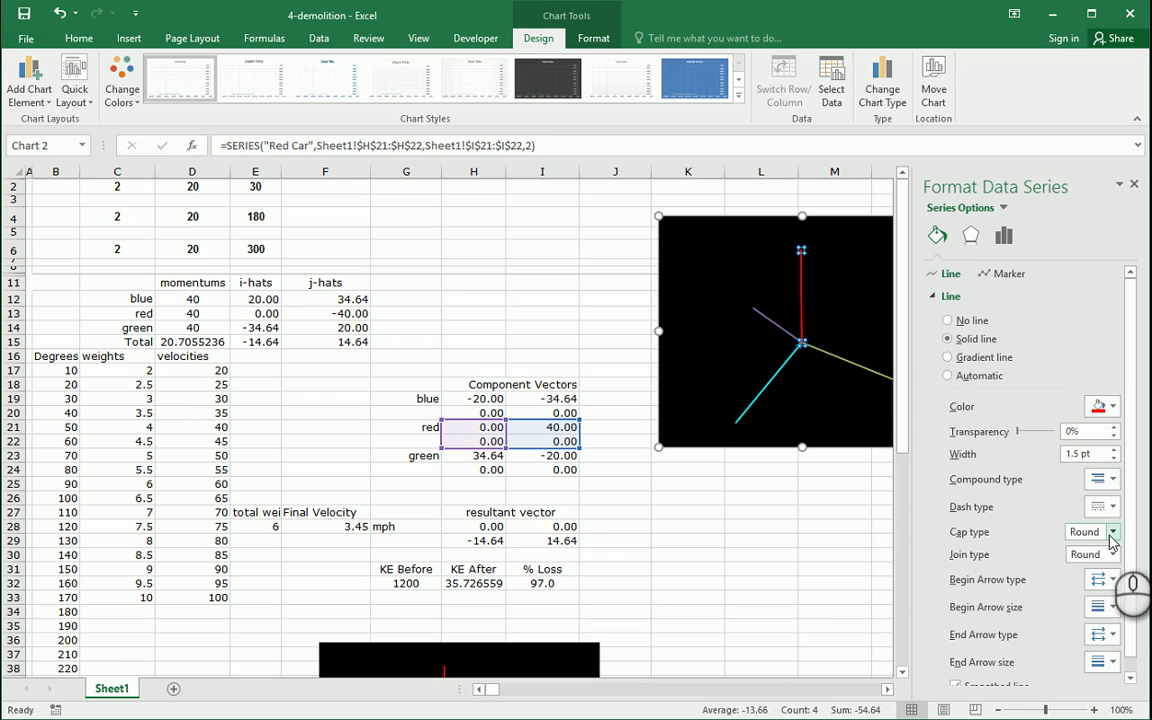
pyautogui.click(1110, 634)
pyautogui.click(1100, 689)
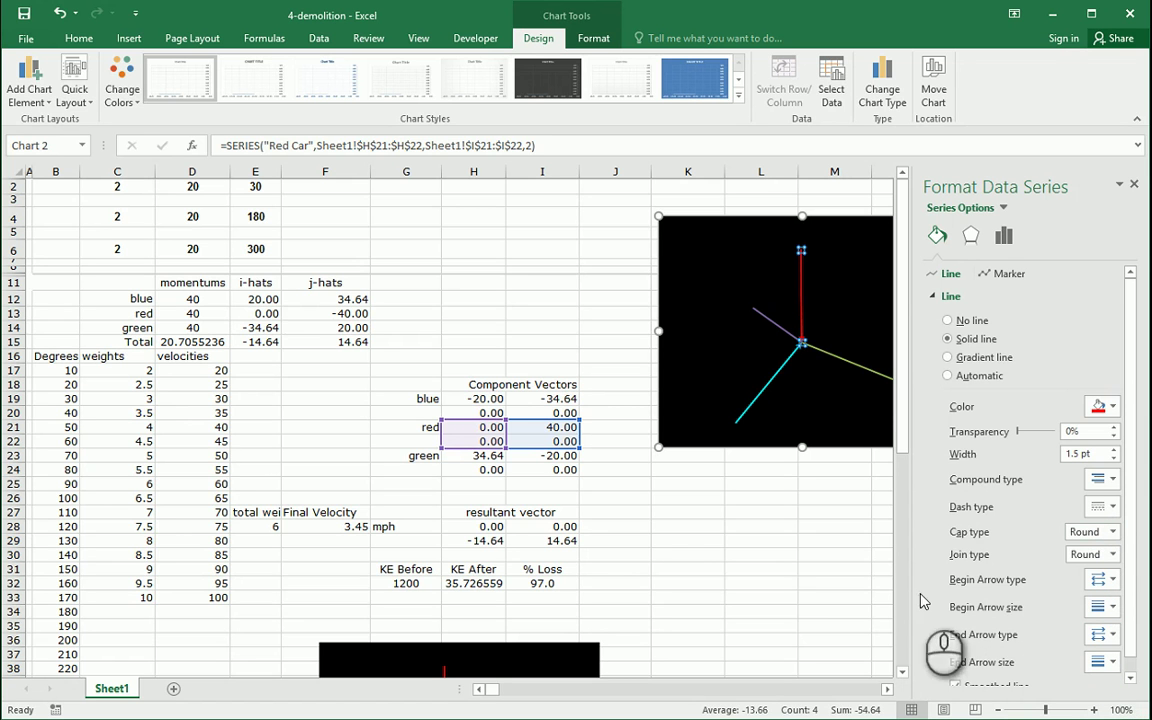
# Step: Make the Green Car line solid green with an end arrowhead
pyautogui.click(778, 325)
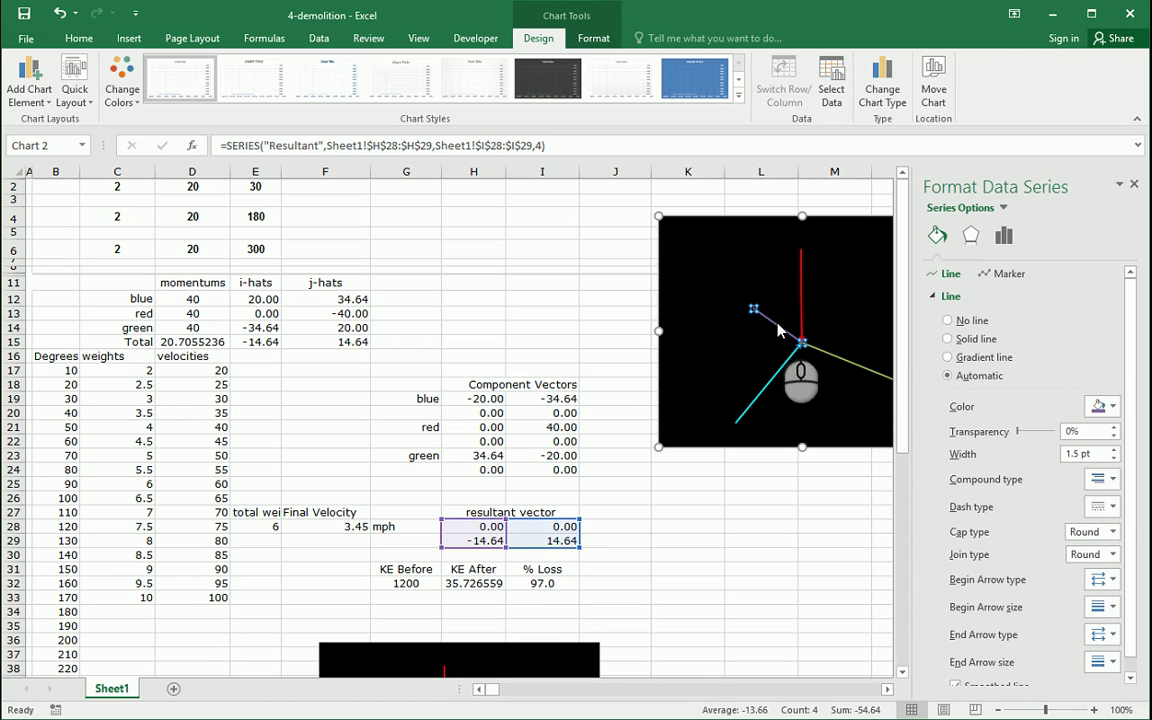
pyautogui.click(830, 354)
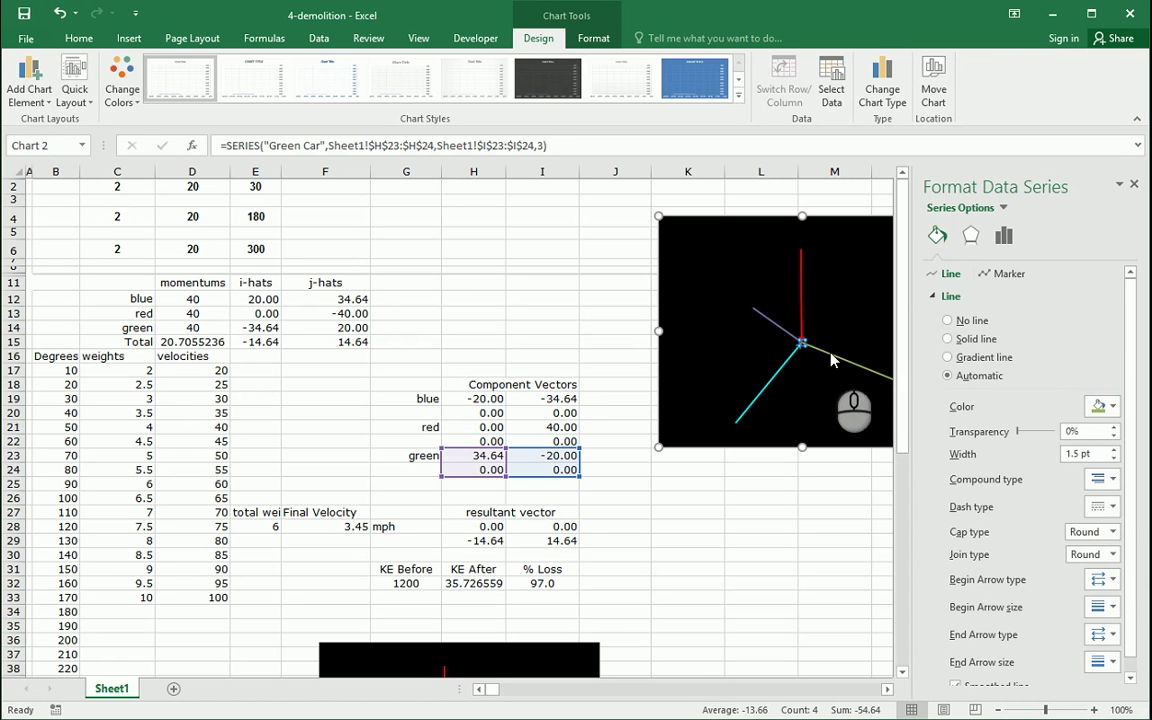
pyautogui.click(1106, 406)
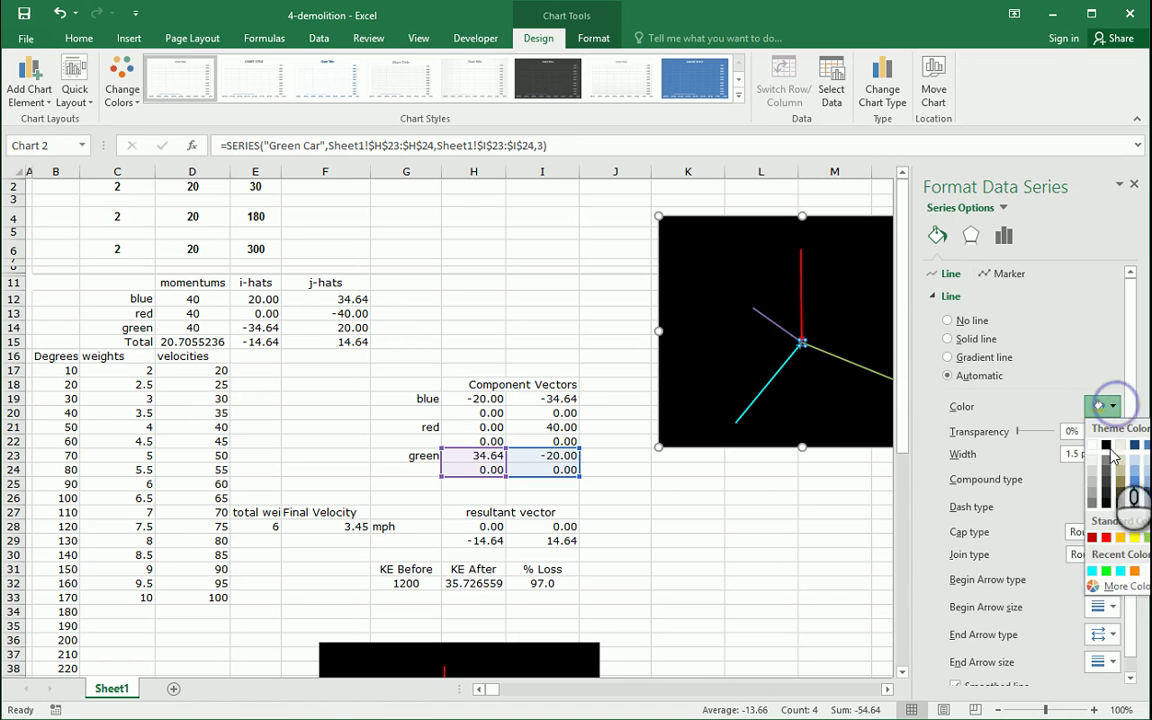
pyautogui.click(1146, 537)
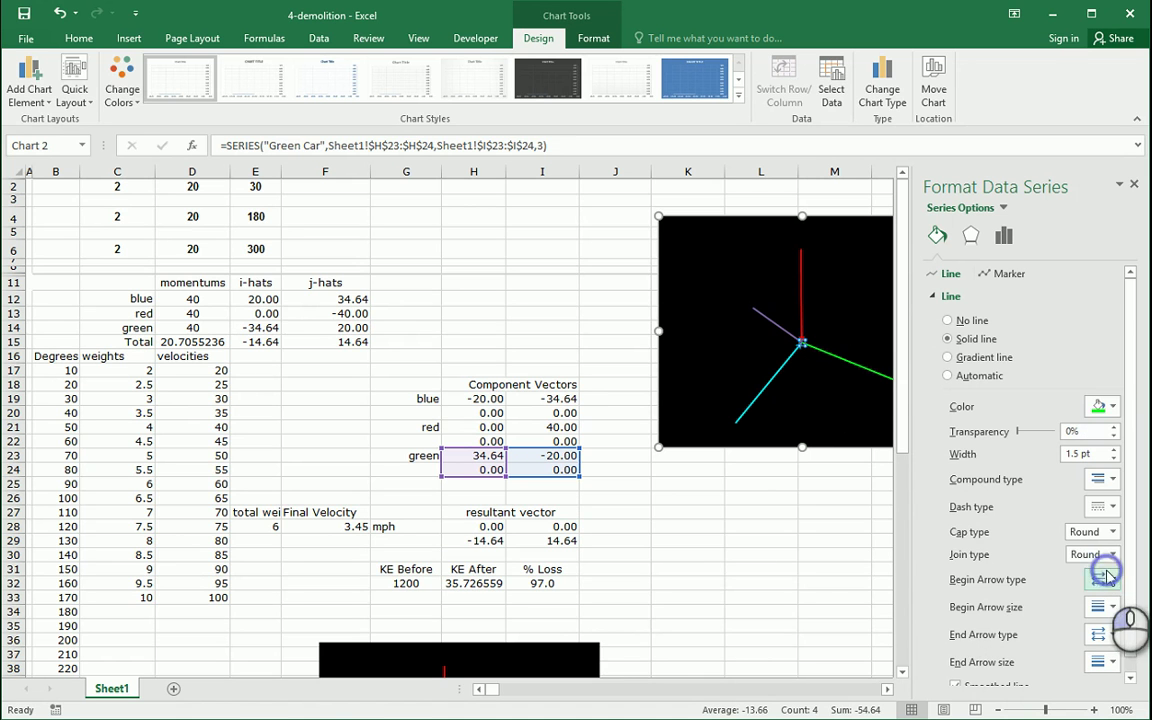
pyautogui.click(1115, 636)
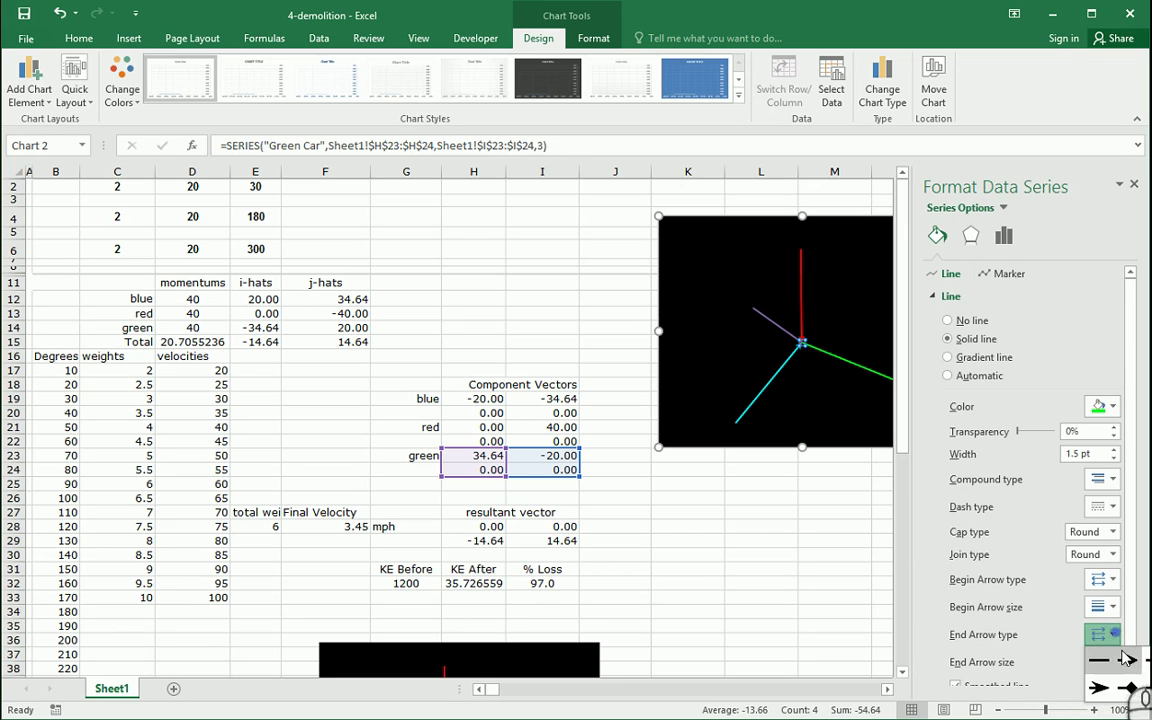
pyautogui.click(1100, 688)
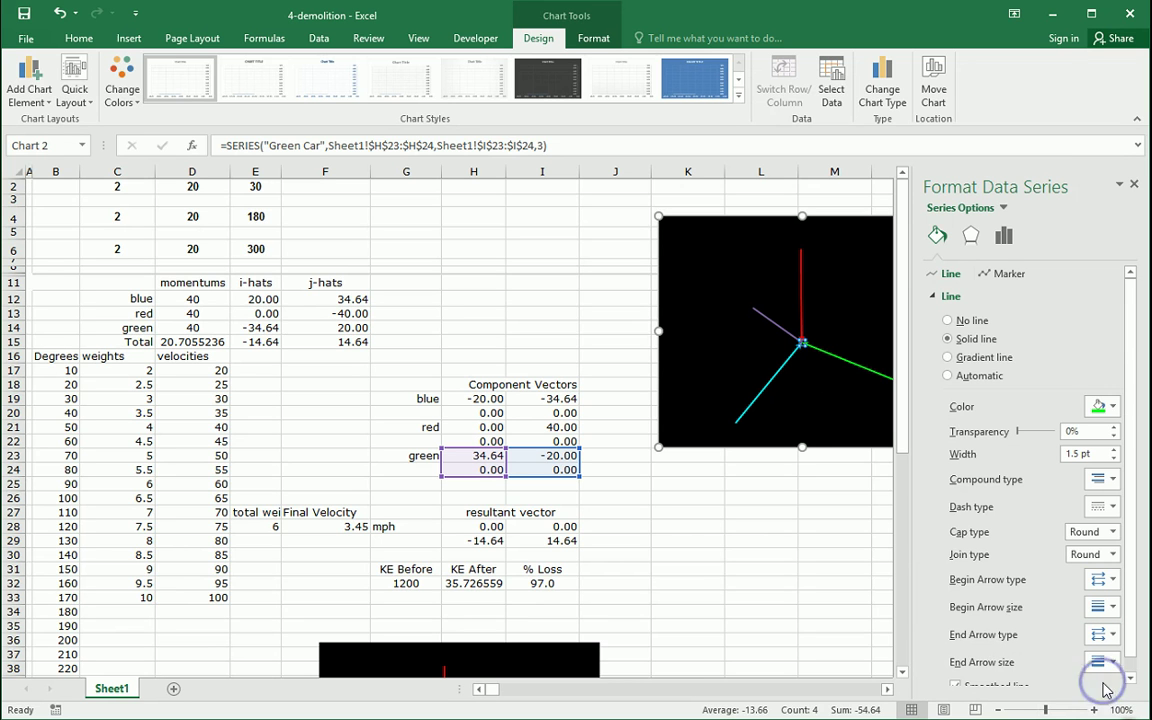
# Step: Make the Resultant line white with an end arrowhead, then close the Format pane
pyautogui.click(780, 330)
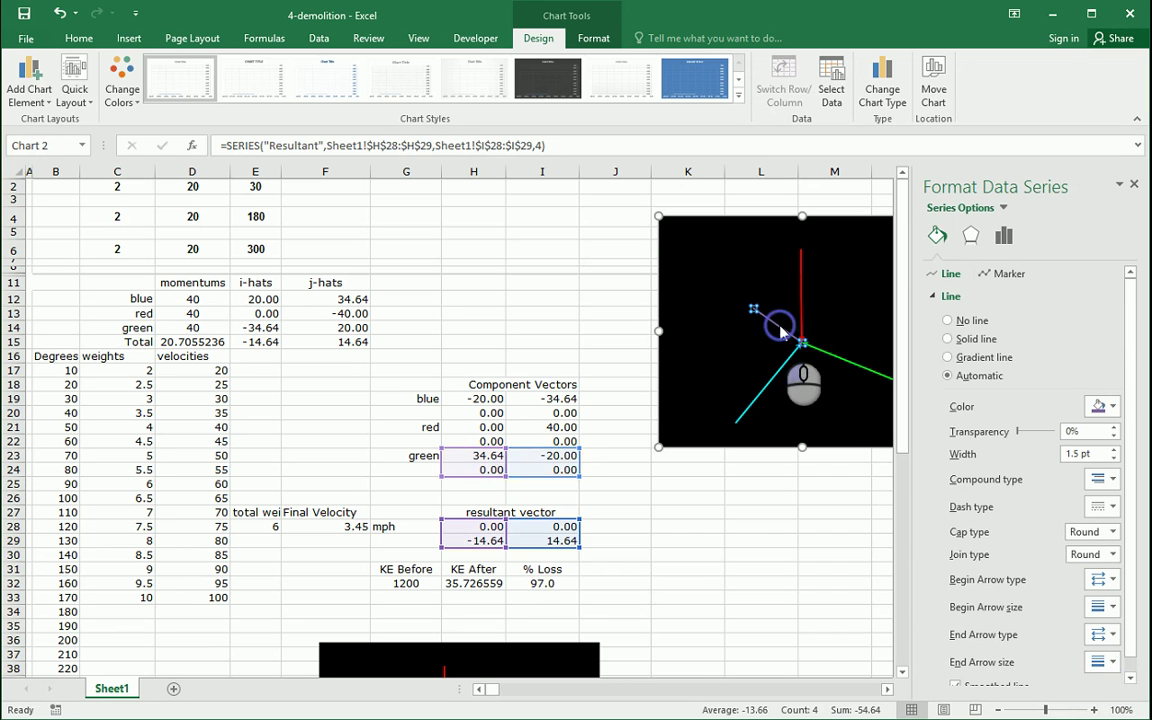
pyautogui.click(1112, 407)
pyautogui.click(1095, 452)
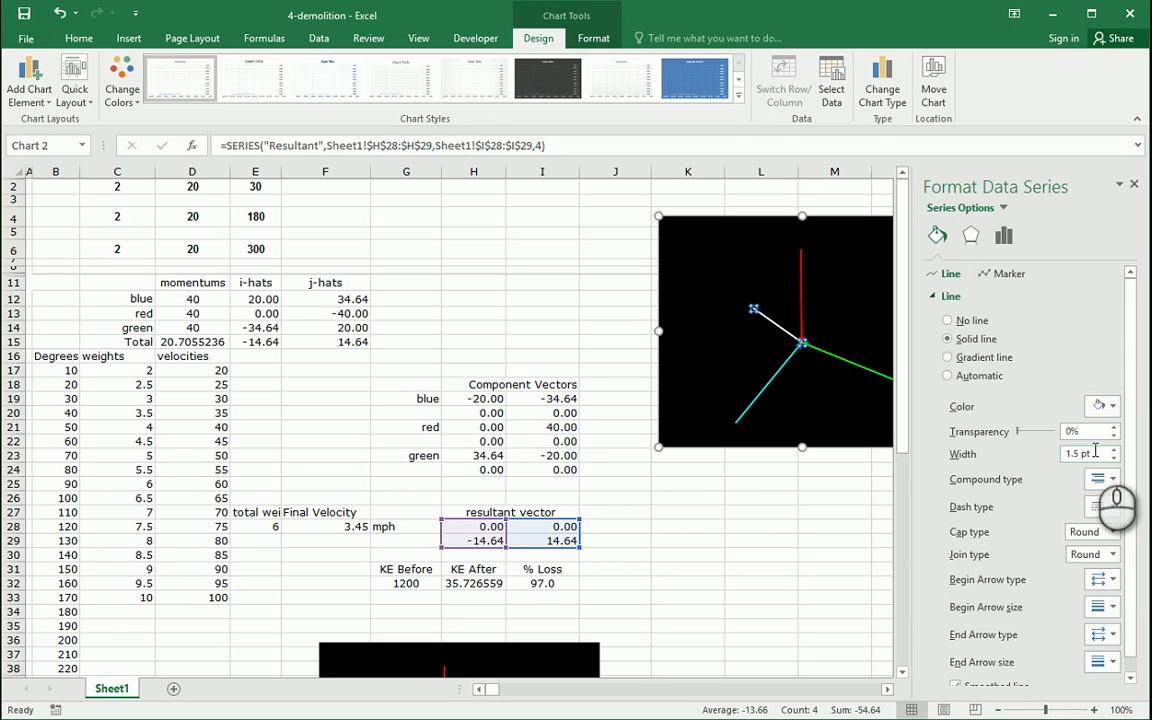
pyautogui.click(1113, 635)
pyautogui.click(1097, 690)
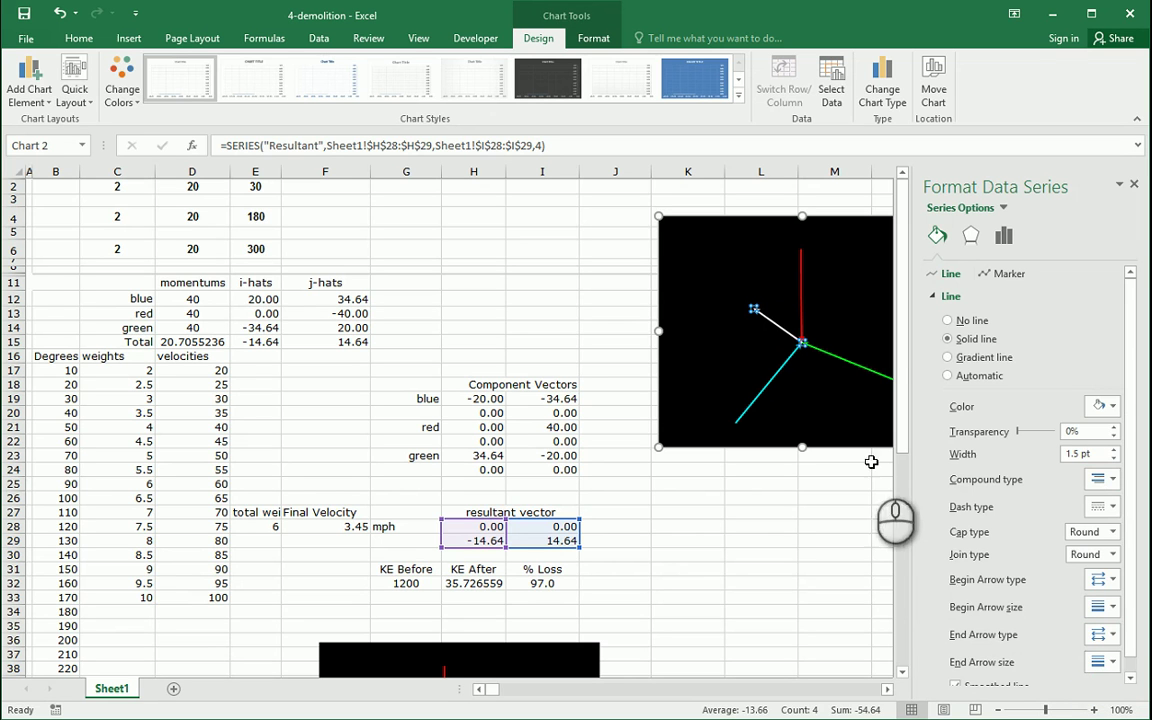
pyautogui.click(1134, 185)
# Step: Close the Format Data Series pane, then deselect and reselect the chart to review the cyan, red, green and white arrows
pyautogui.click(822, 405)
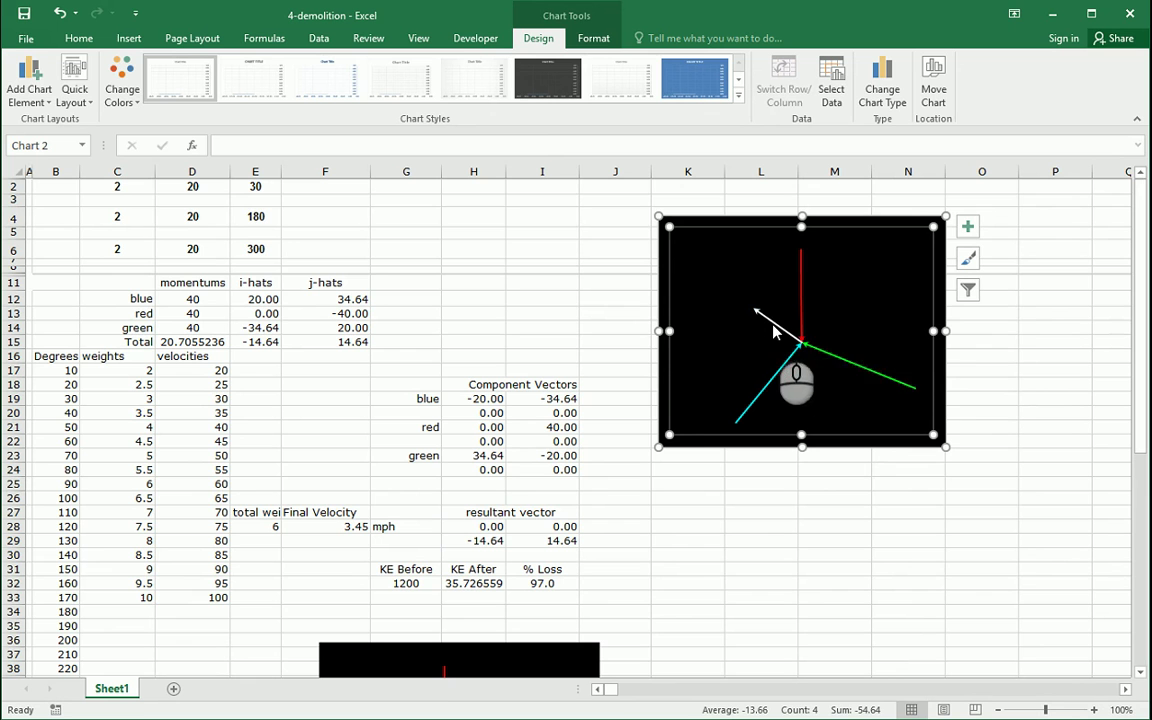
pyautogui.moveTo(773, 333)
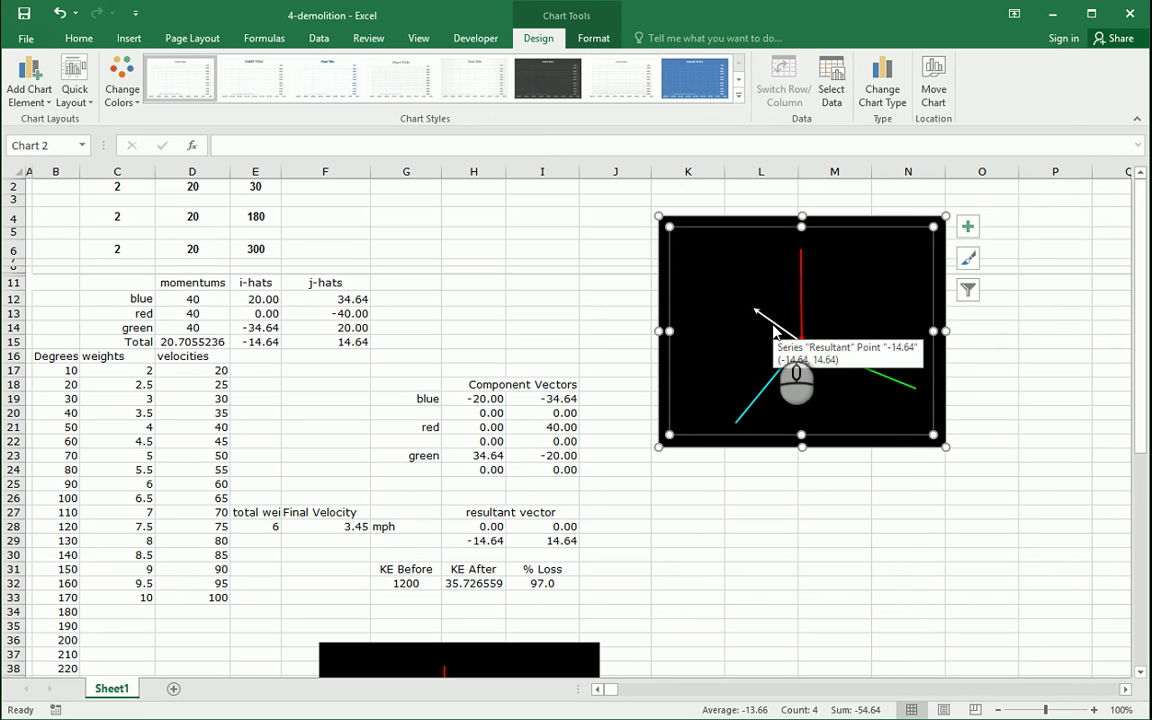
pyautogui.click(865, 480)
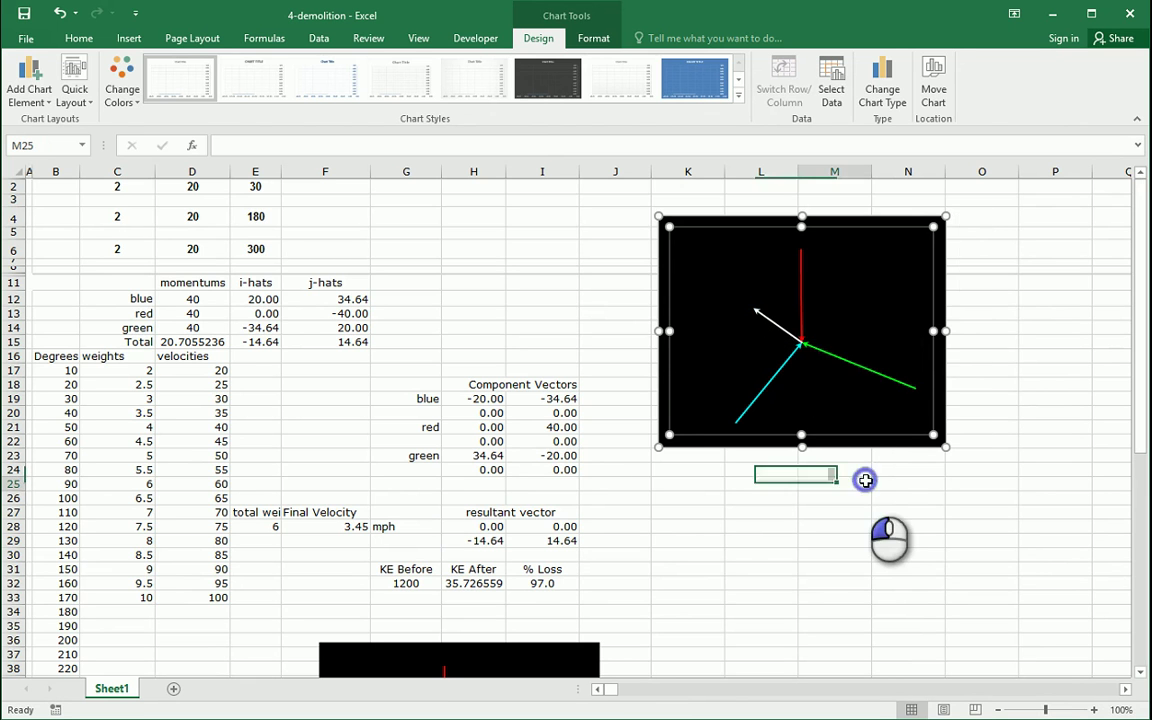
pyautogui.click(869, 322)
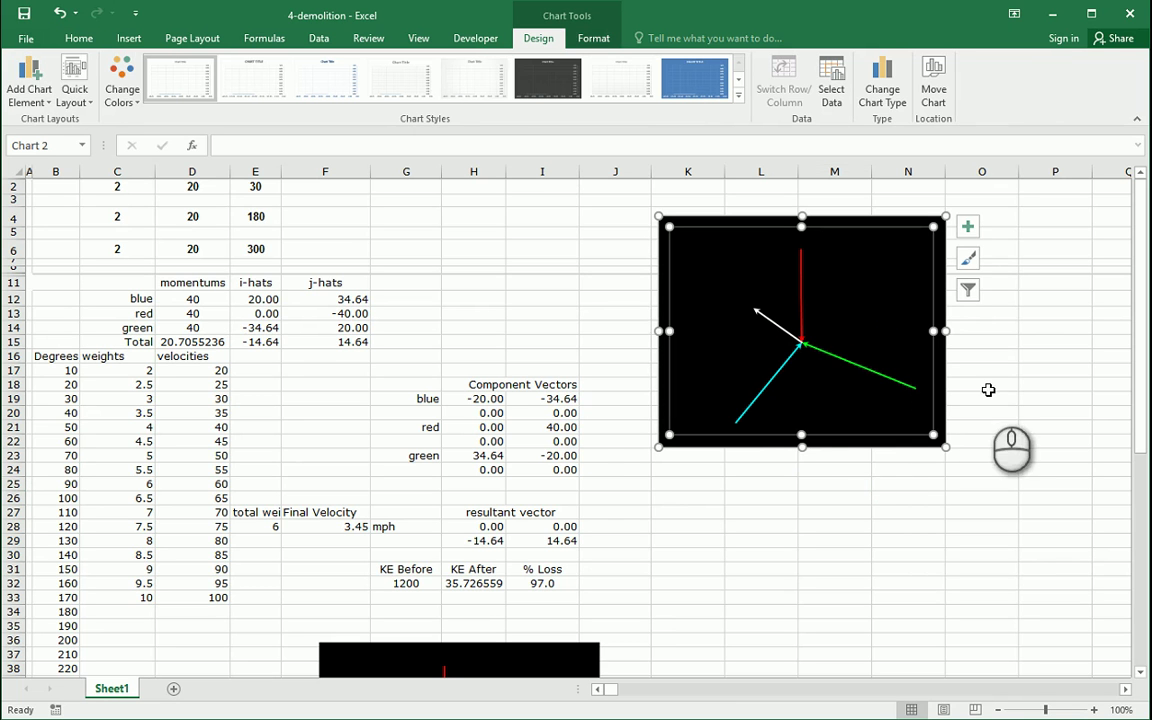